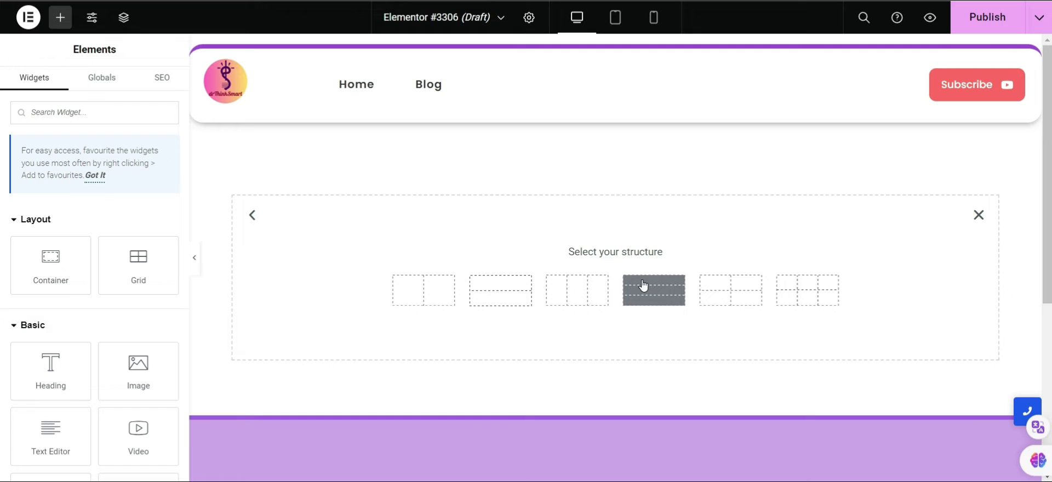
pyautogui.click(643, 285)
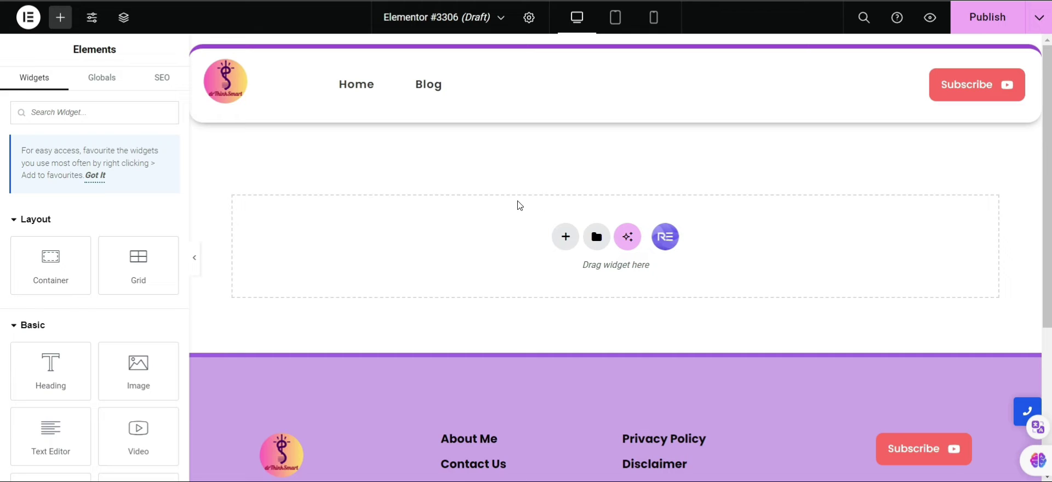
pyautogui.click(565, 238)
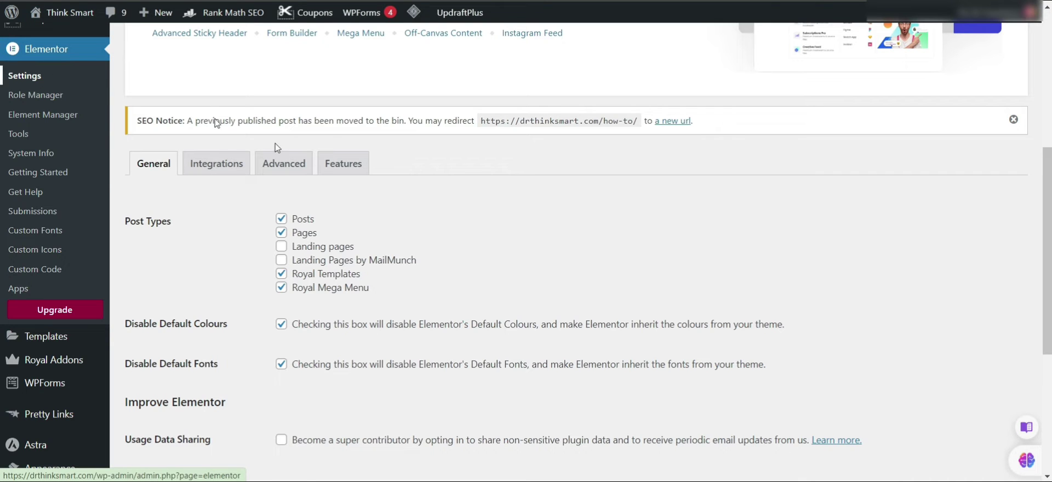
# Review the Features settings of Elementor, checking the status of the Grid Container experiment and the other ongoing experiments
pyautogui.click(337, 164)
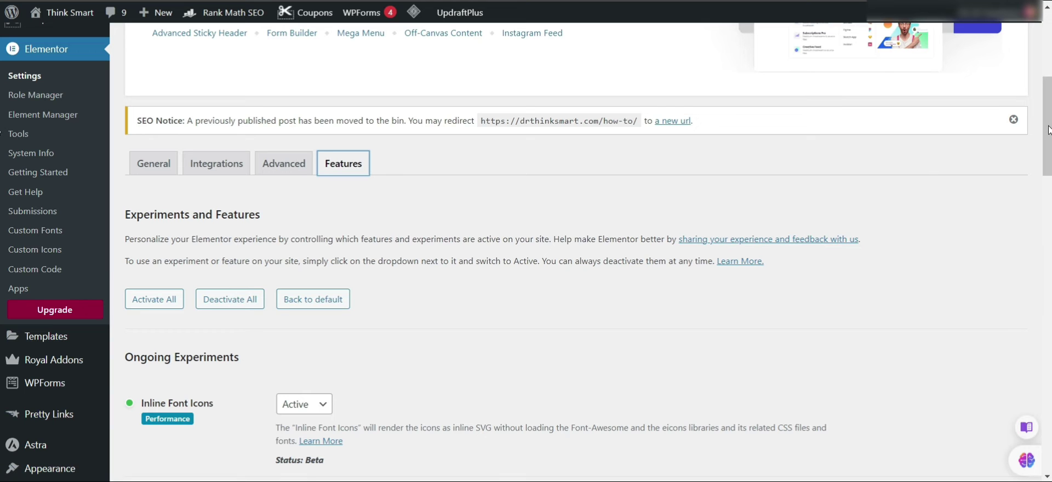
pyautogui.scroll(-4, 1048, 130)
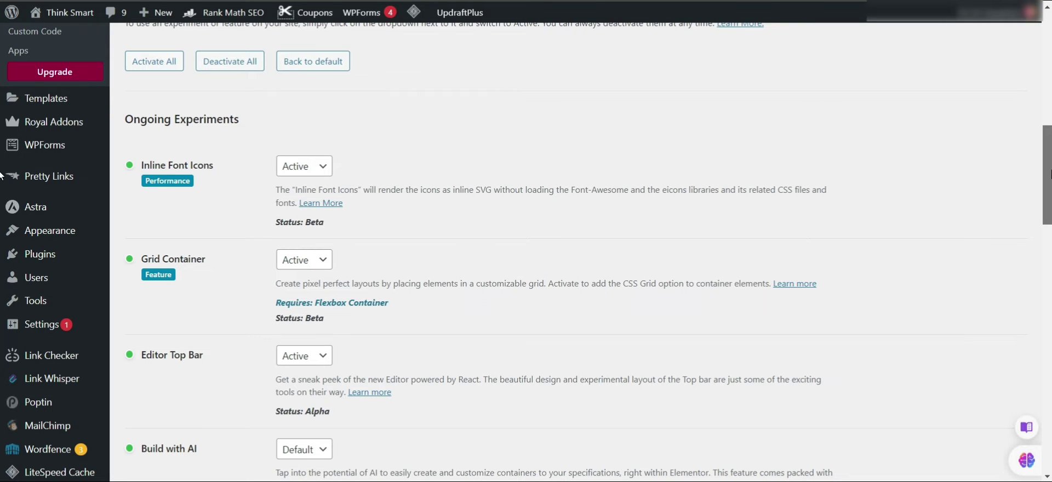
pyautogui.scroll(-15, 1, 176)
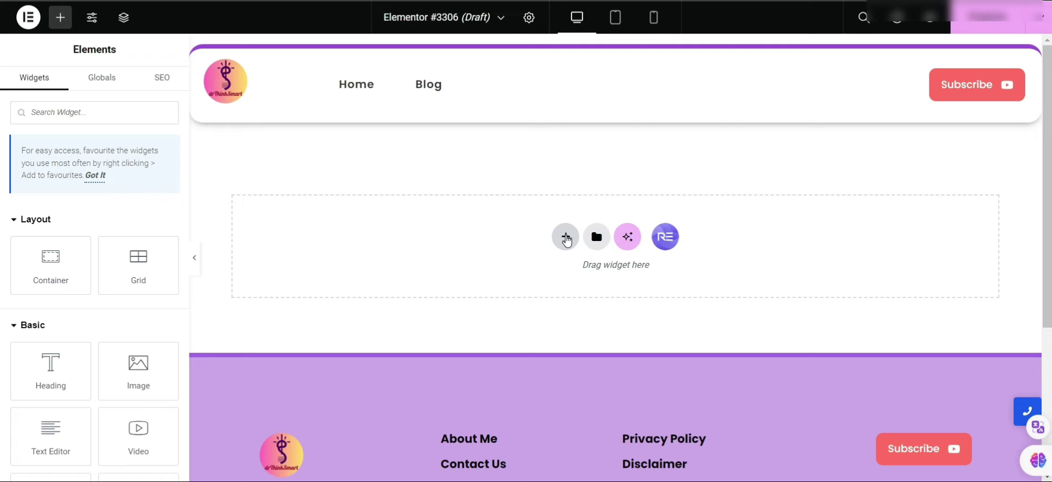
pyautogui.click(564, 236)
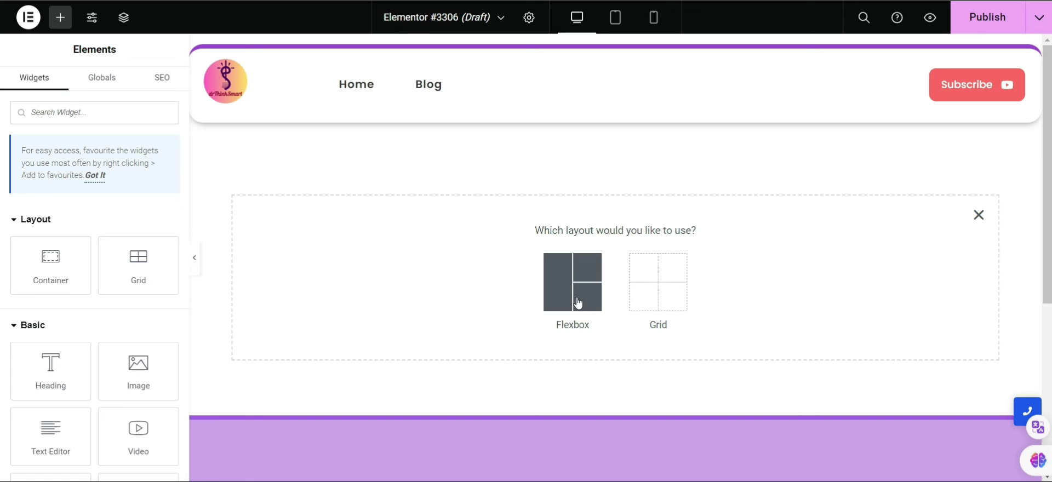
pyautogui.click(557, 293)
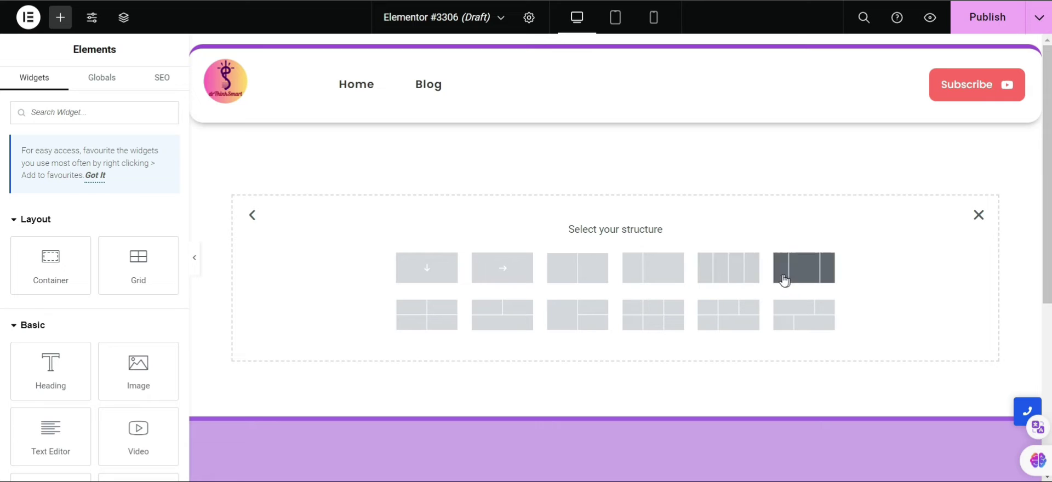
pyautogui.click(708, 274)
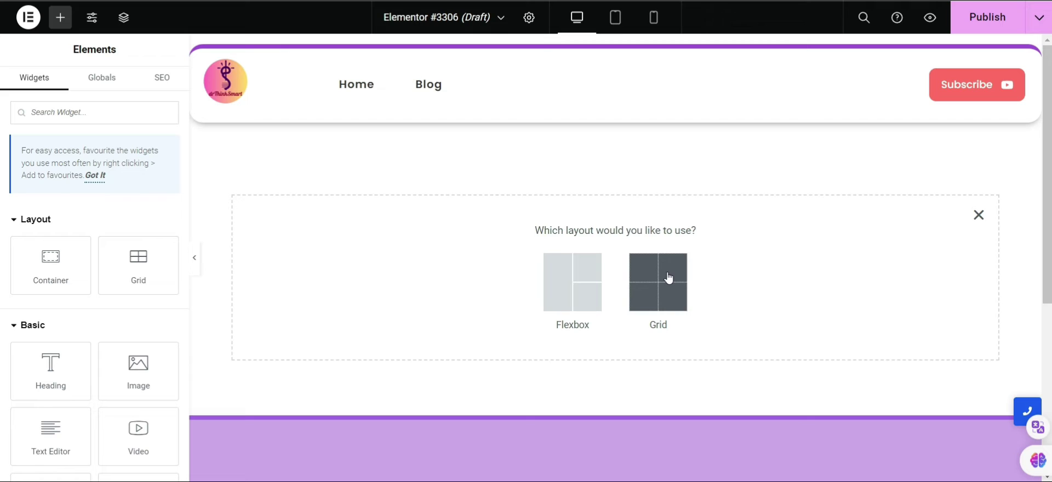
# Add a grid container to the page using the structure with two side-by-side columns
pyautogui.click(669, 283)
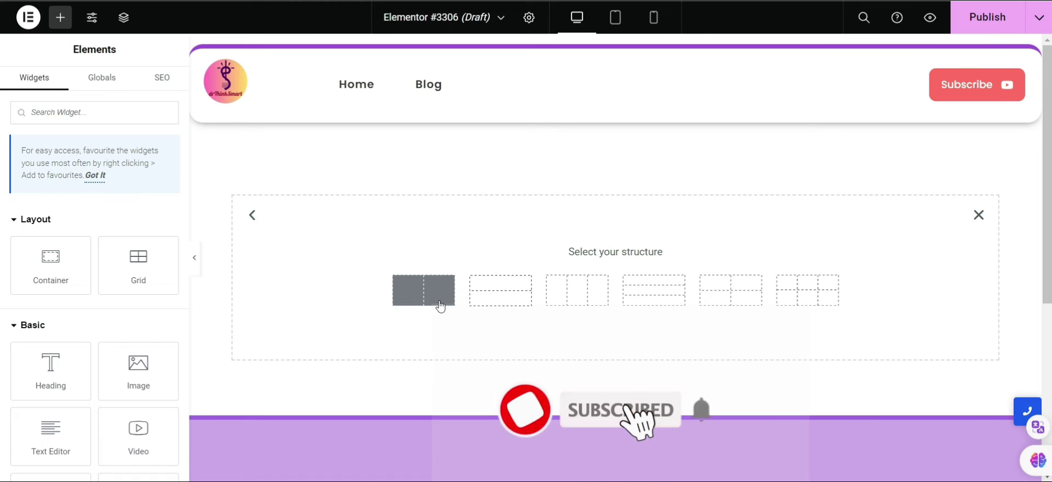
pyautogui.click(416, 301)
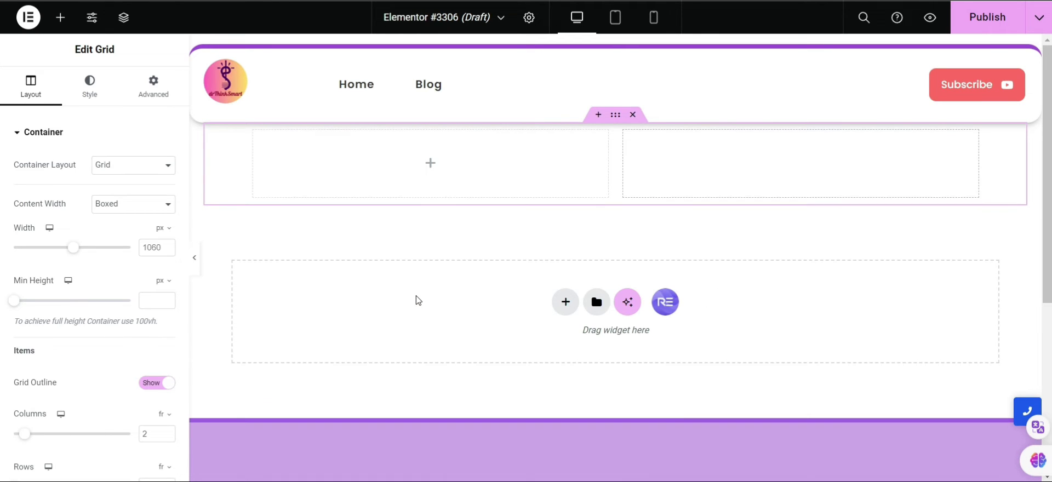
# Place an Image widget in the first grid cell and fill it with the yellow soup bowl photo from the media library
pyautogui.scroll(-1, 422, 293)
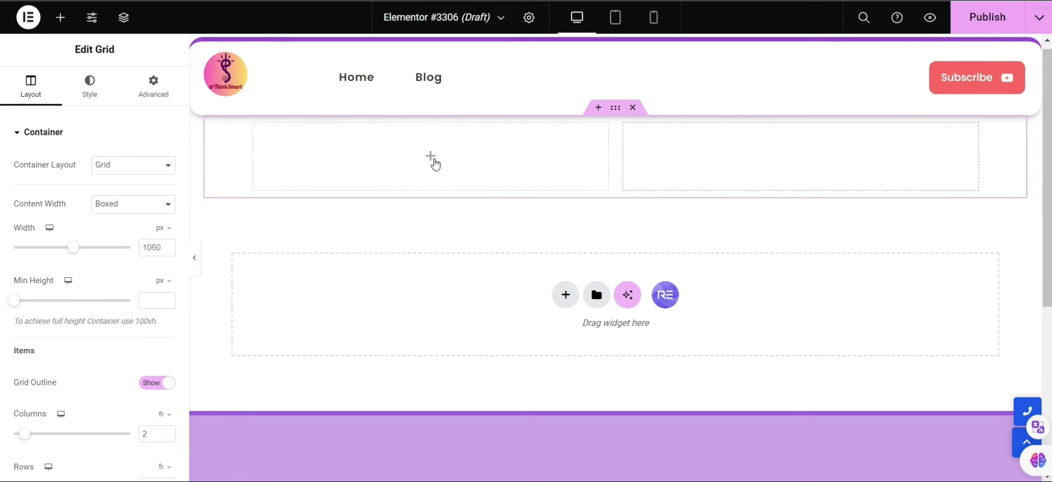
pyautogui.click(429, 158)
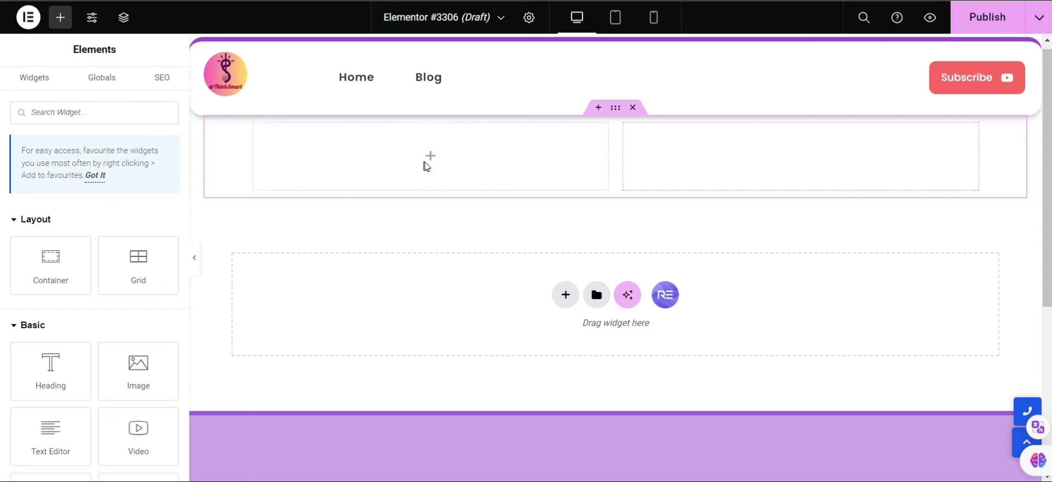
pyautogui.click(122, 105)
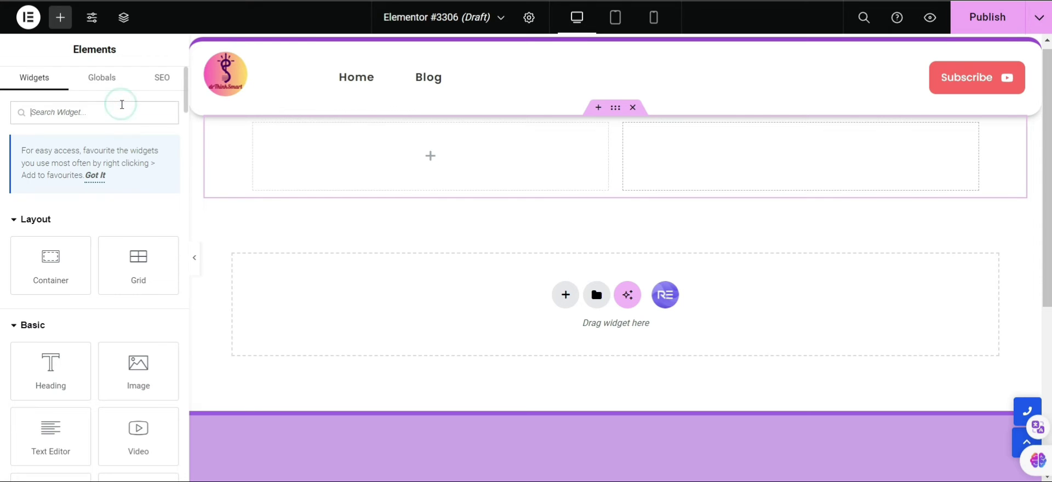
pyautogui.write('image')
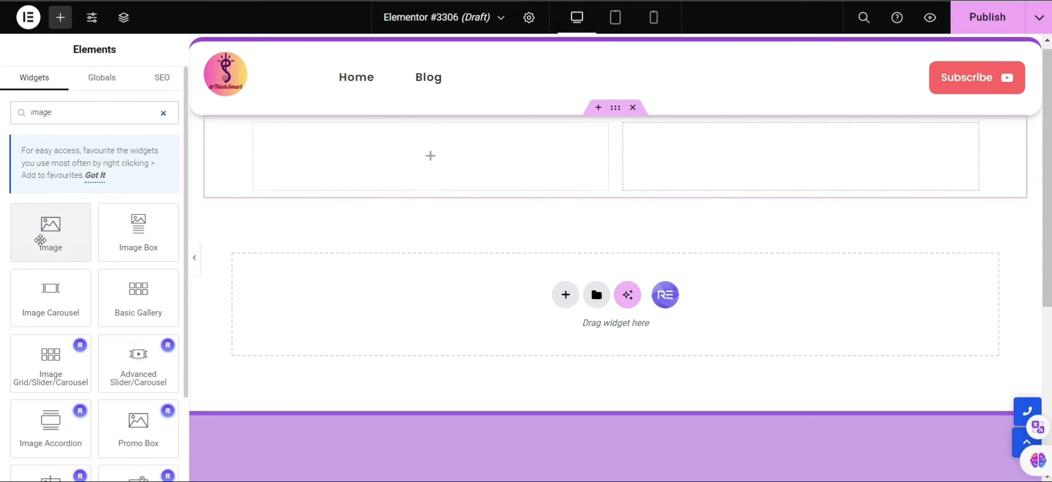
pyautogui.moveTo(46, 235); pyautogui.dragTo(225, 188)
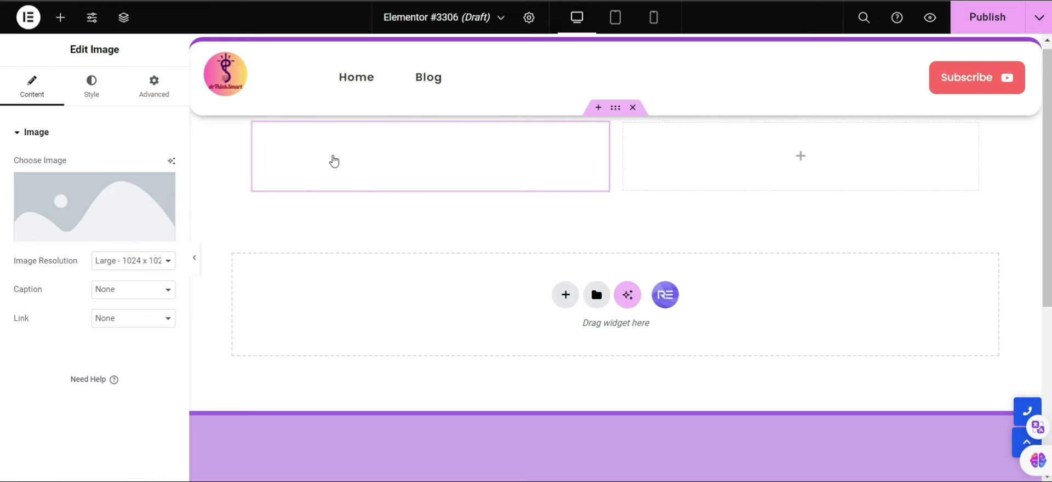
pyautogui.click(130, 214)
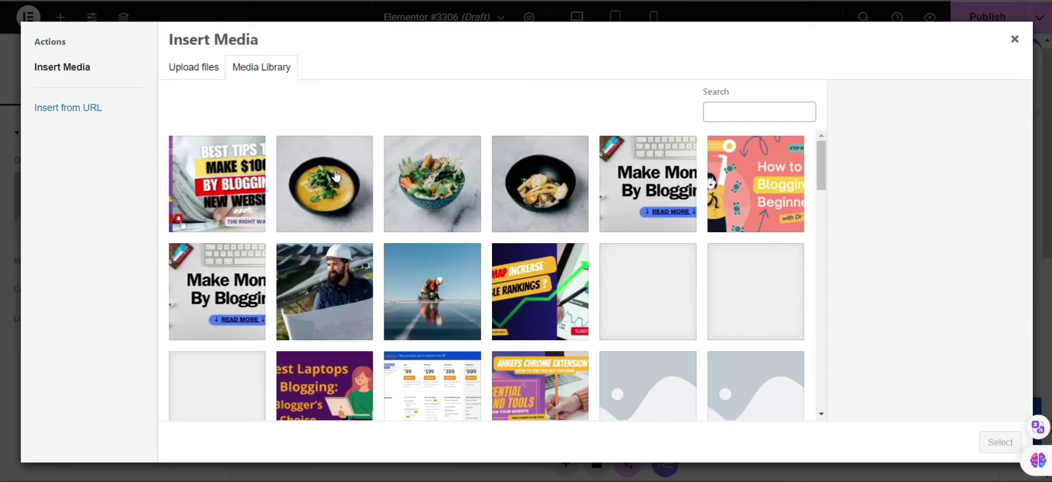
pyautogui.click(331, 173)
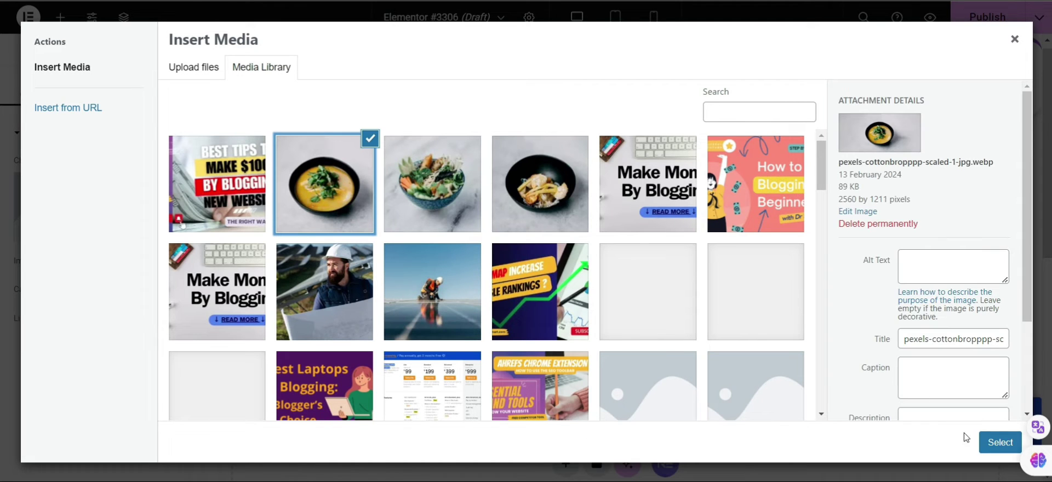
pyautogui.click(1000, 443)
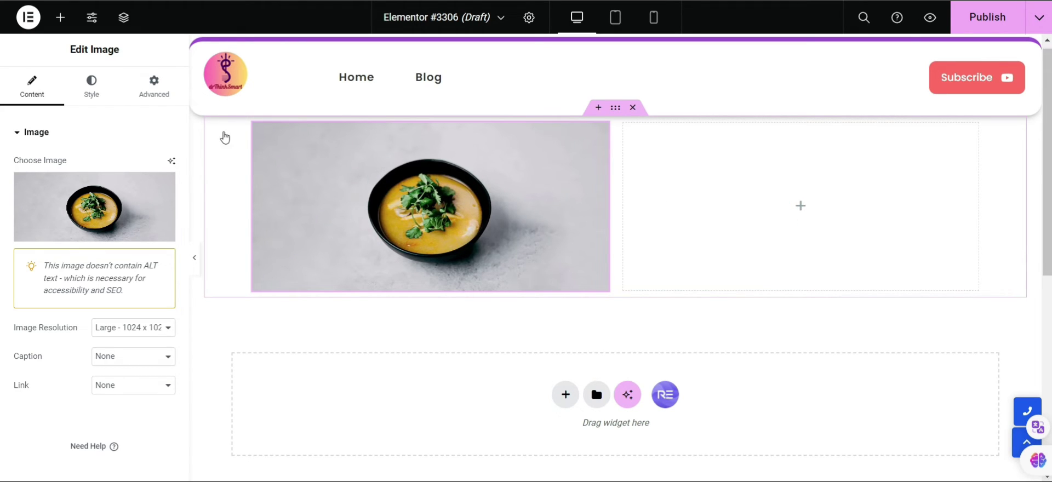
# Place an Image widget in the second grid cell and fill it with the salad bowl photo from the media library
pyautogui.click(60, 17)
pyautogui.click(66, 118)
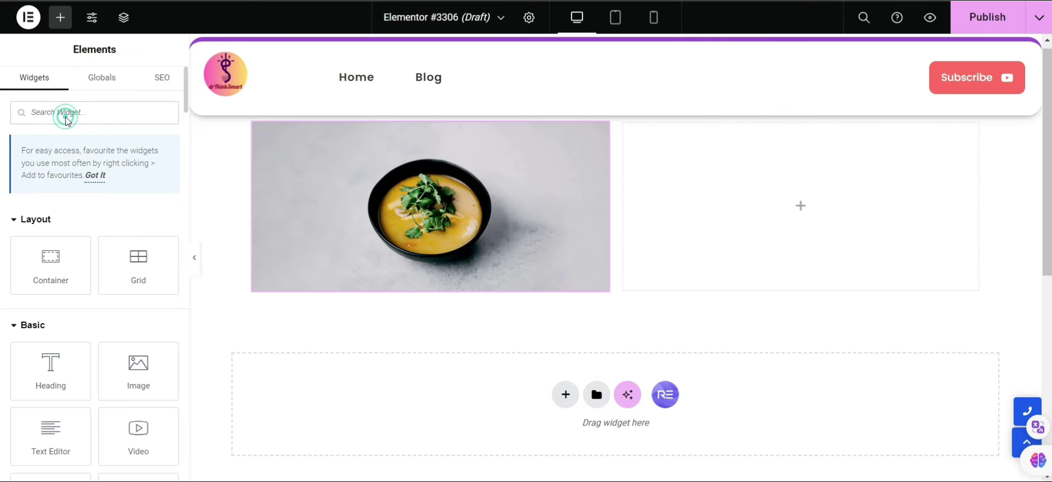
pyautogui.write('image')
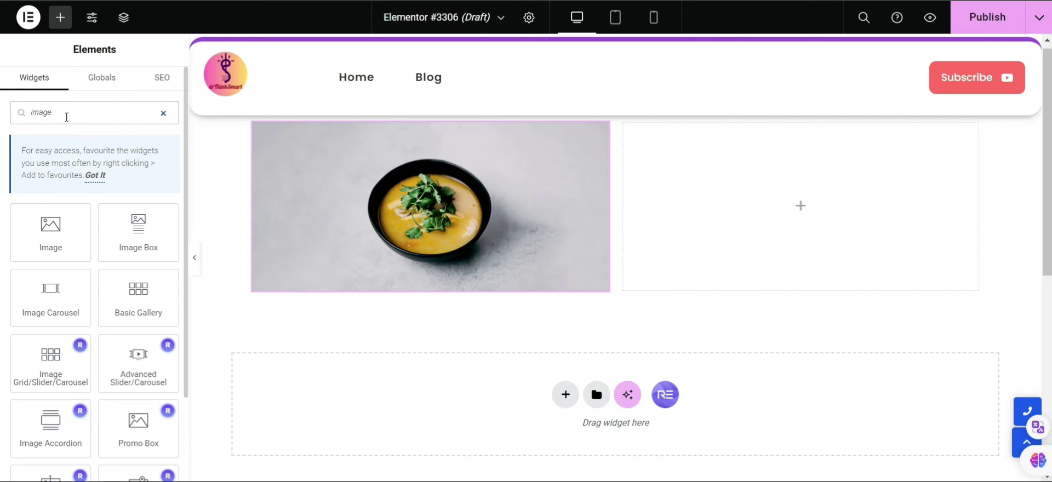
pyautogui.click(57, 239)
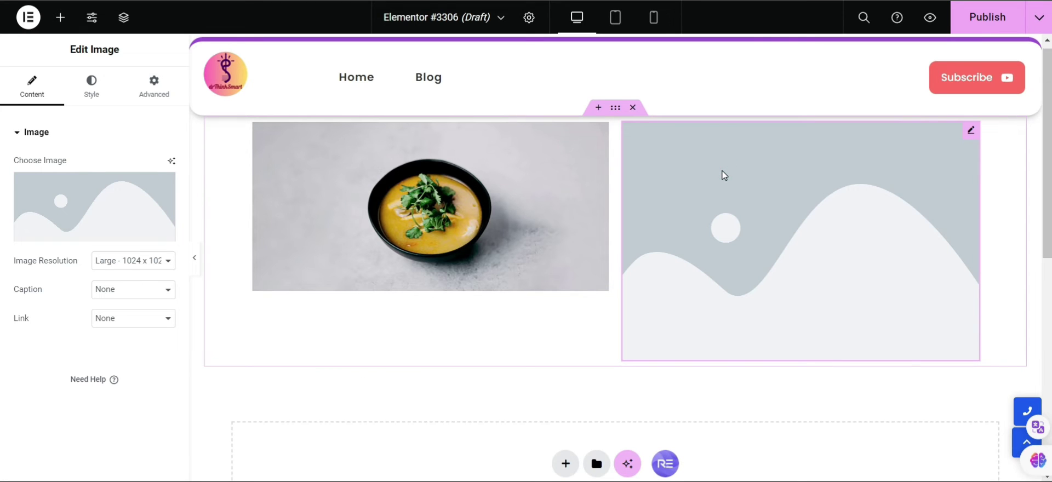
pyautogui.moveTo(78, 230)
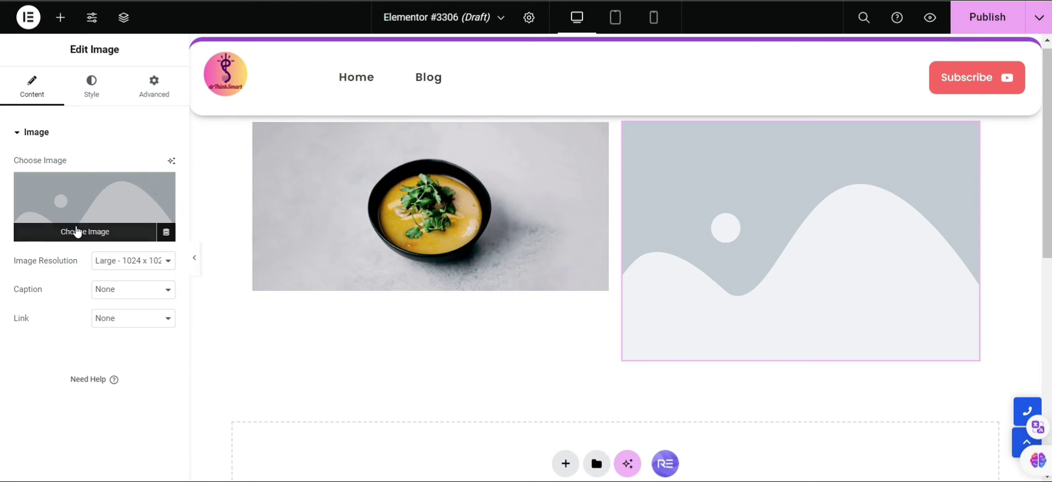
pyautogui.click(97, 187)
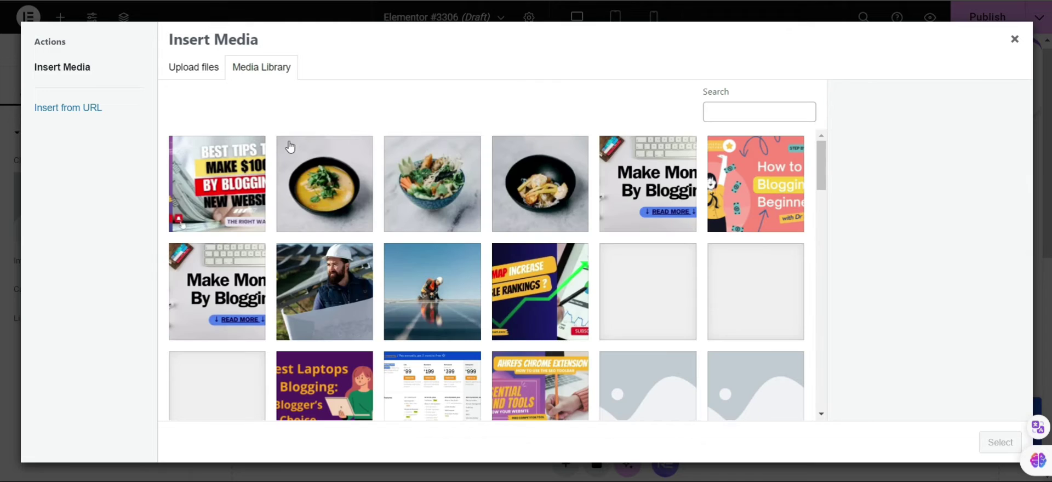
pyautogui.click(433, 182)
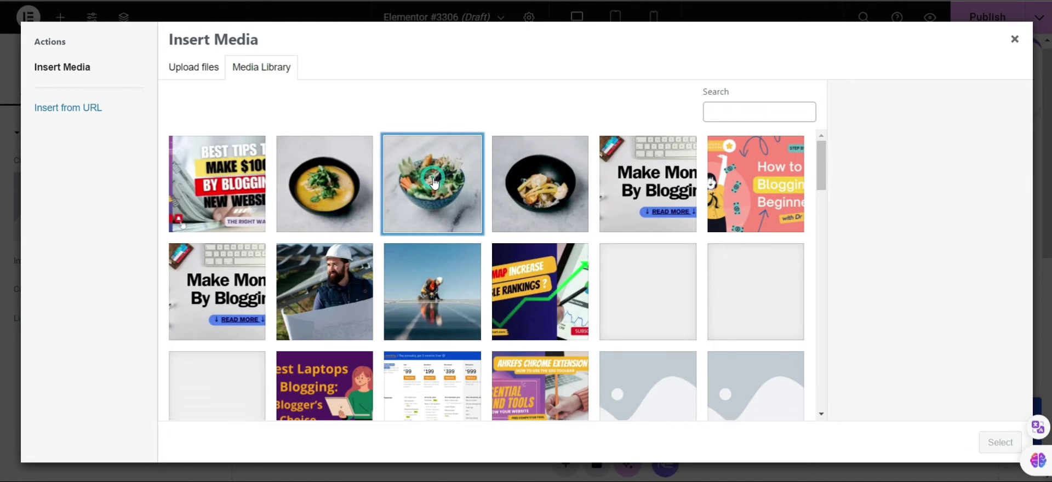
pyautogui.click(1001, 443)
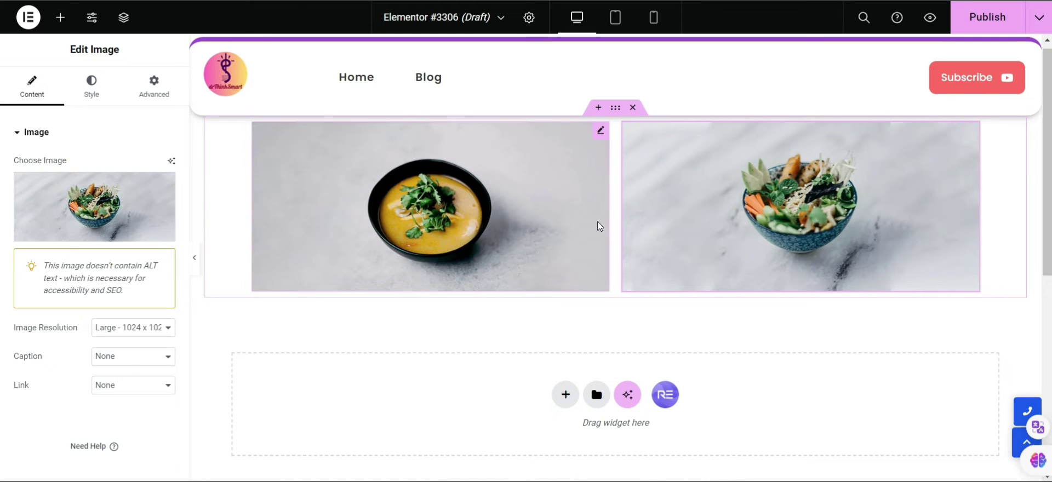
# Duplicate the salad bowl image twice to fill a second grid row, and remove both copies
pyautogui.press('Escape')
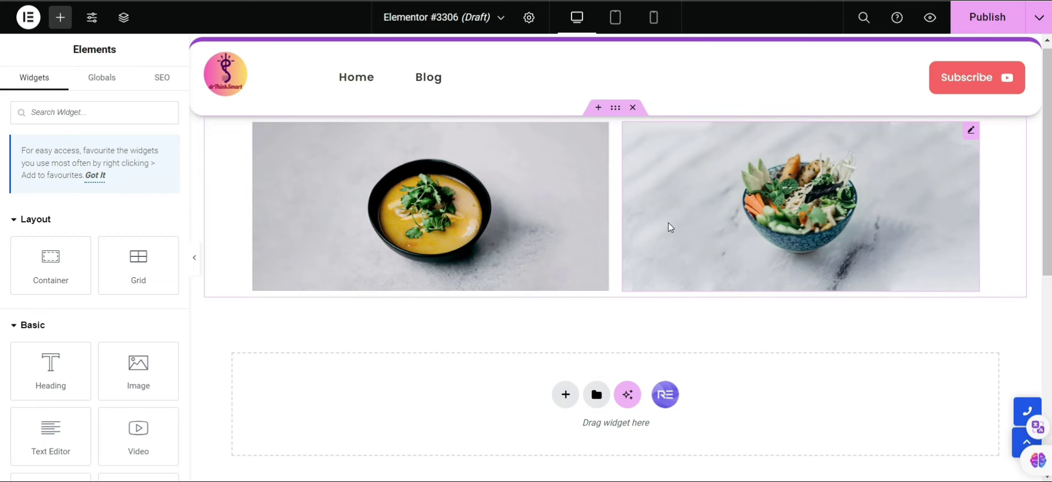
pyautogui.rightClick(669, 223)
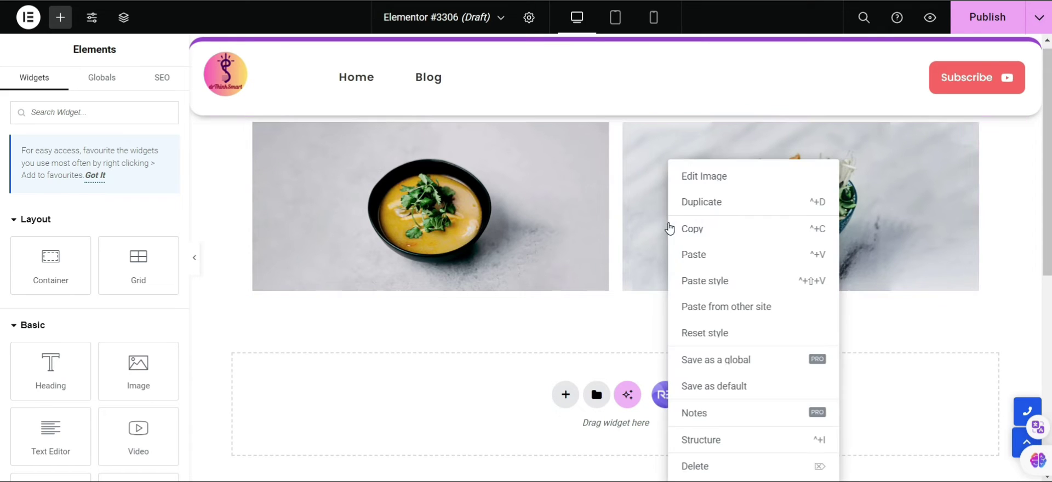
pyautogui.click(705, 198)
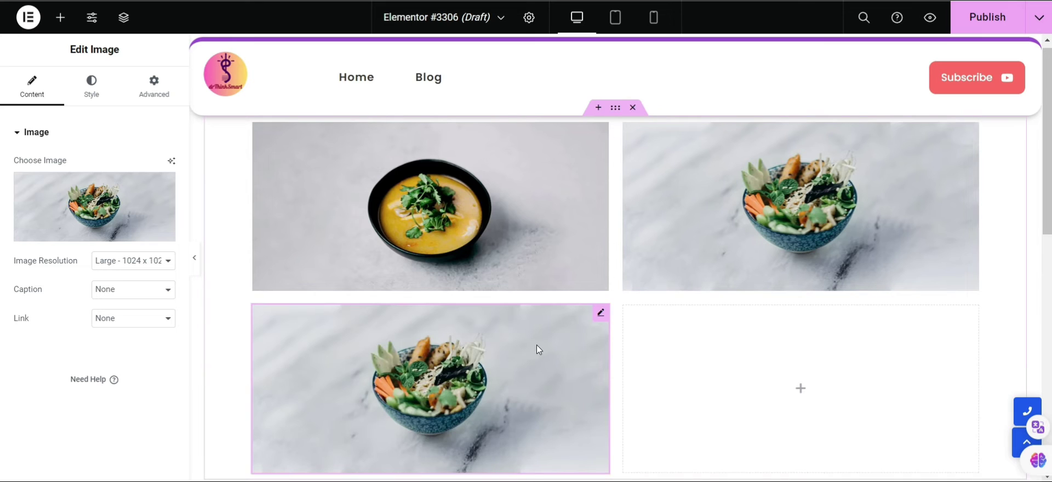
pyautogui.rightClick(537, 350)
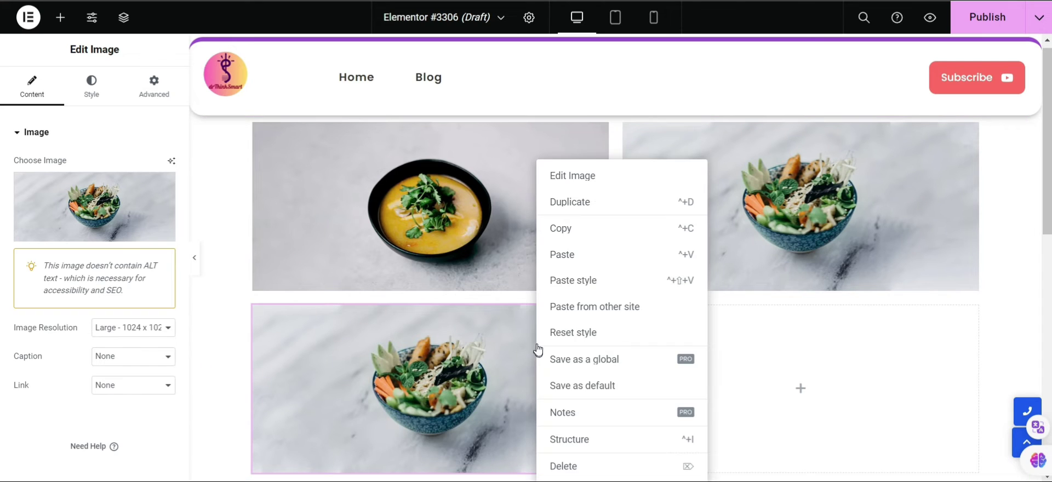
pyautogui.click(585, 217)
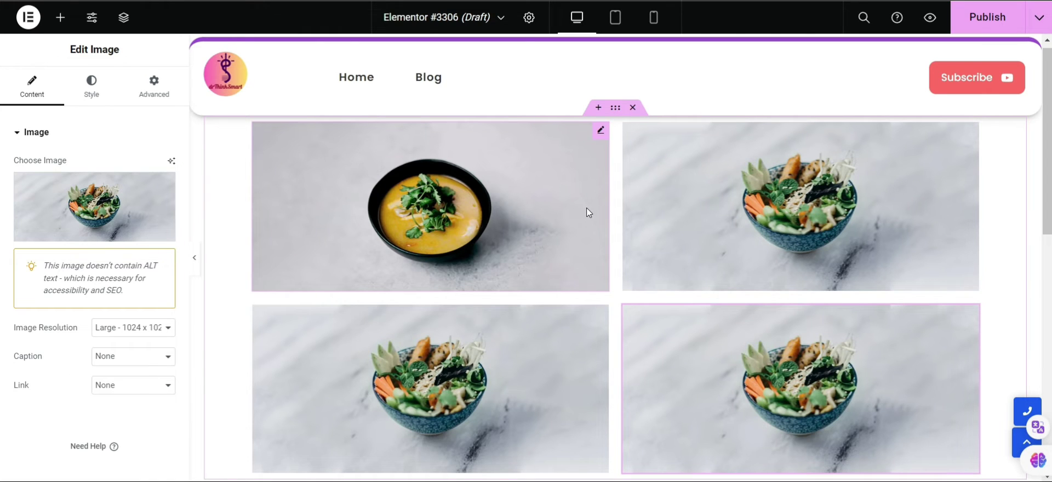
pyautogui.press('Delete')
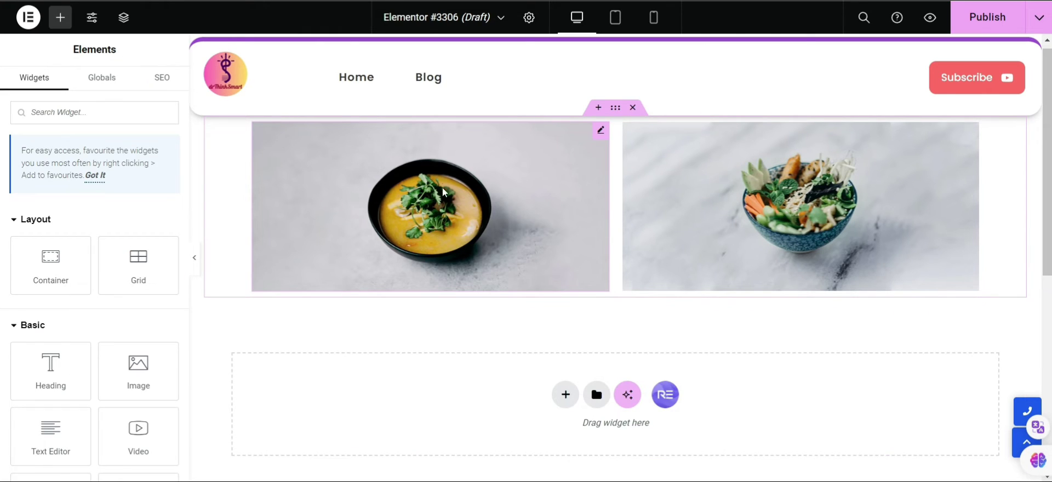
# Select both images of the grid together in the page structure and duplicate them into a second row
pyautogui.click(125, 23)
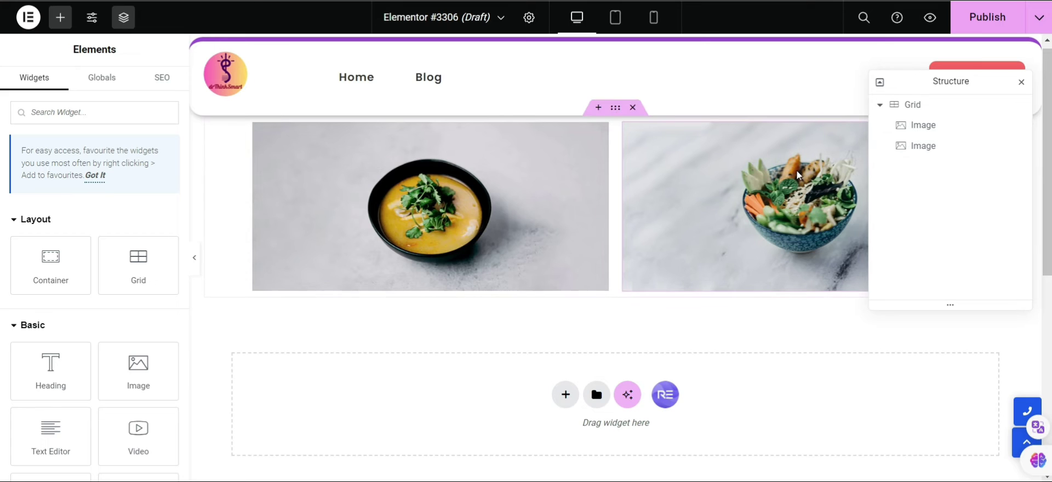
pyautogui.click(930, 147)
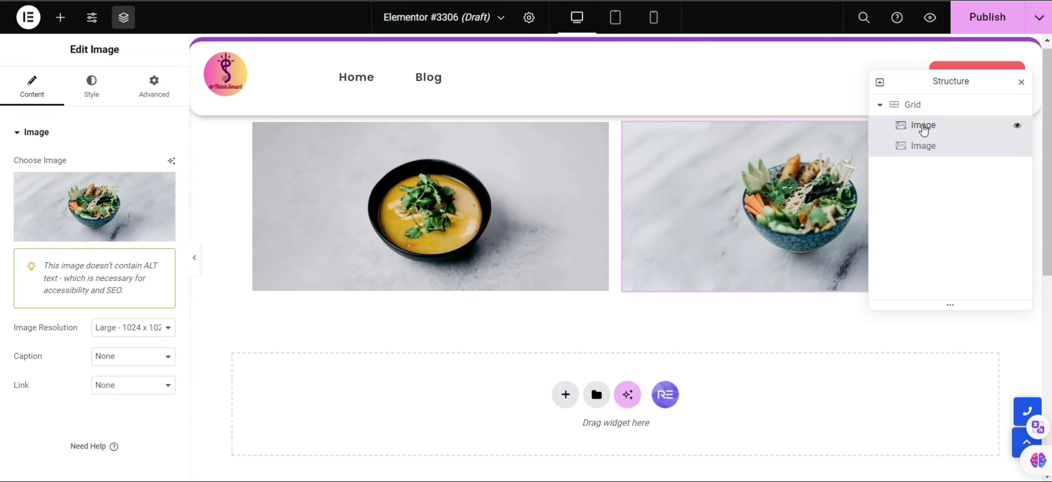
pyautogui.click(924, 128)
pyautogui.rightClick(923, 130)
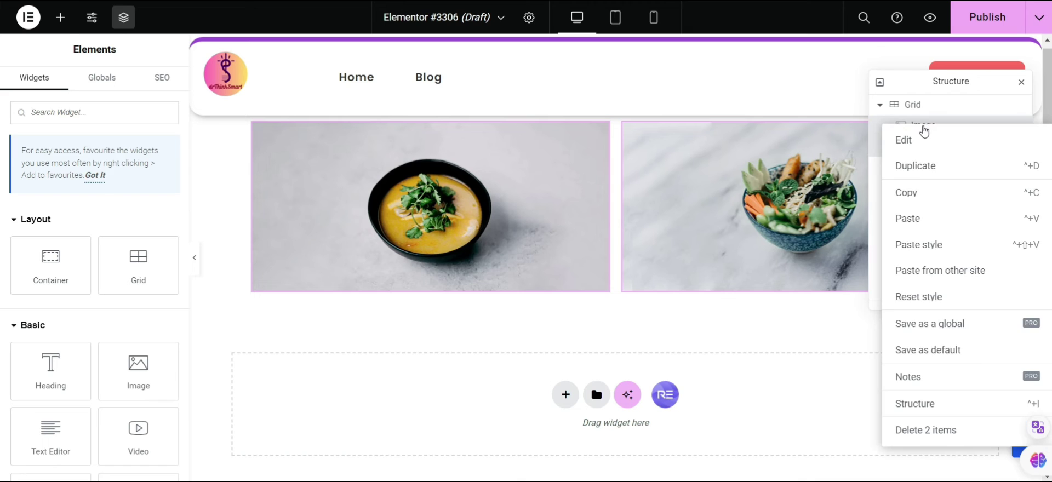
pyautogui.click(917, 168)
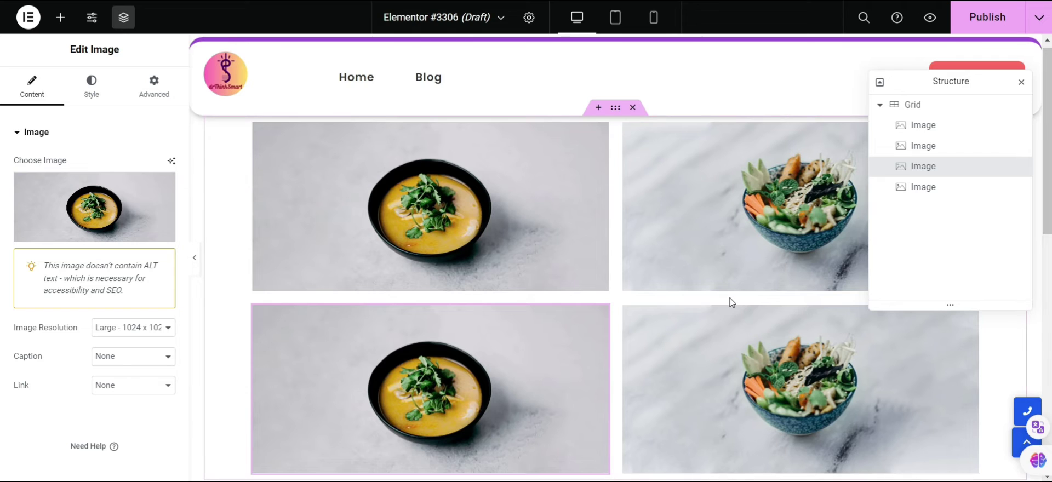
# Undo the duplication of the two images and add an Icon widget as the first item of a second grid row
pyautogui.hotkey('ctrl', 'z')
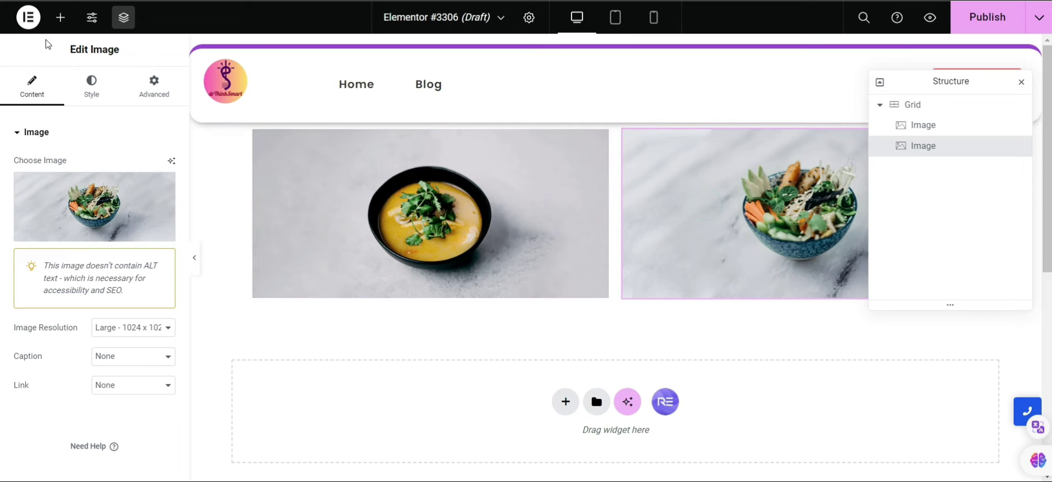
pyautogui.click(61, 25)
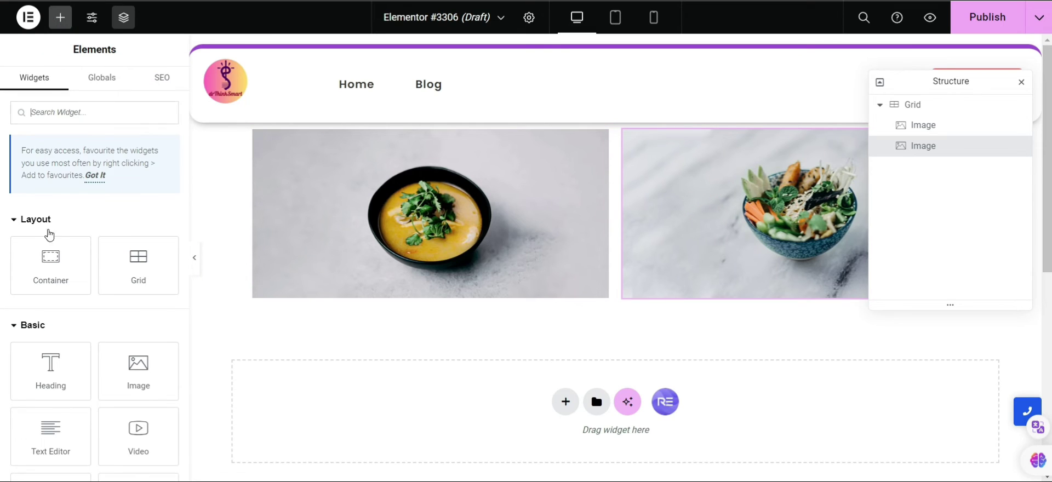
pyautogui.click(63, 114)
pyautogui.write('i')
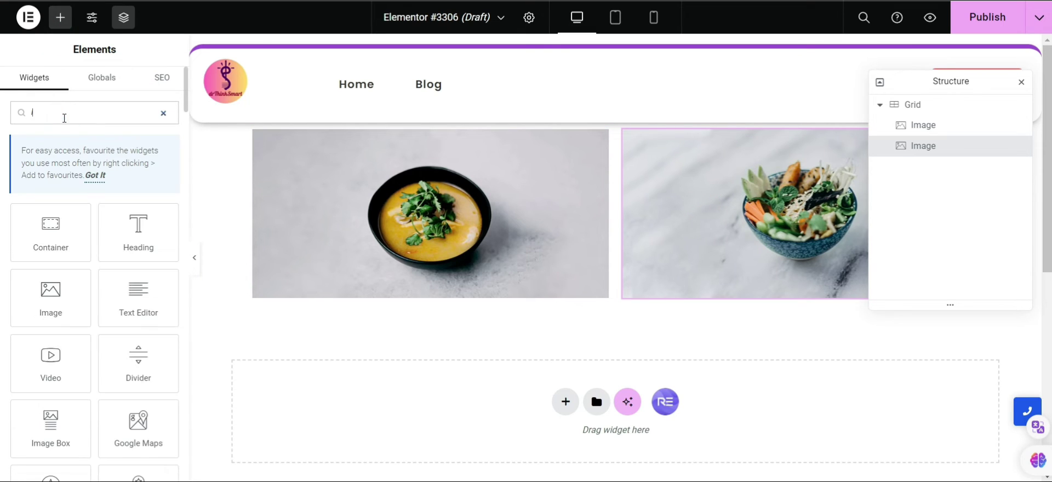
pyautogui.write('con')
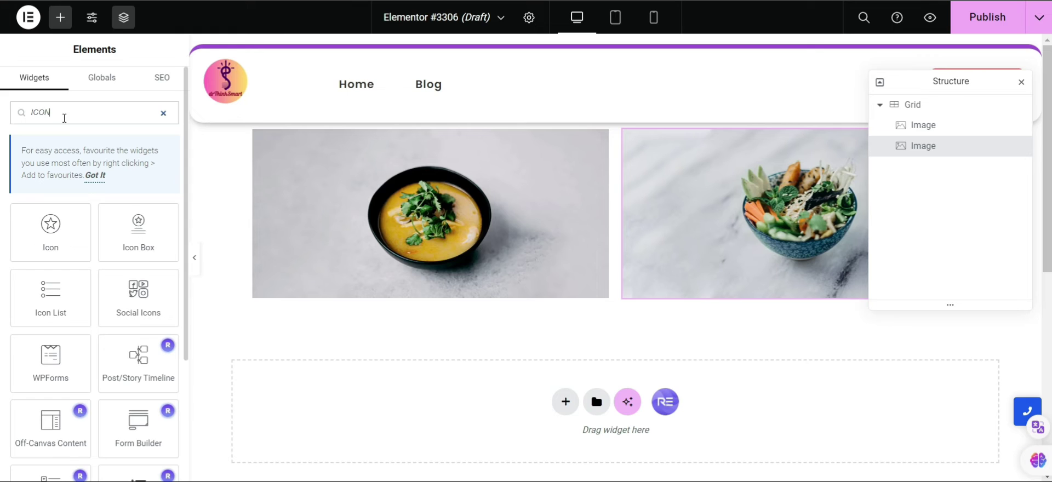
pyautogui.click(59, 244)
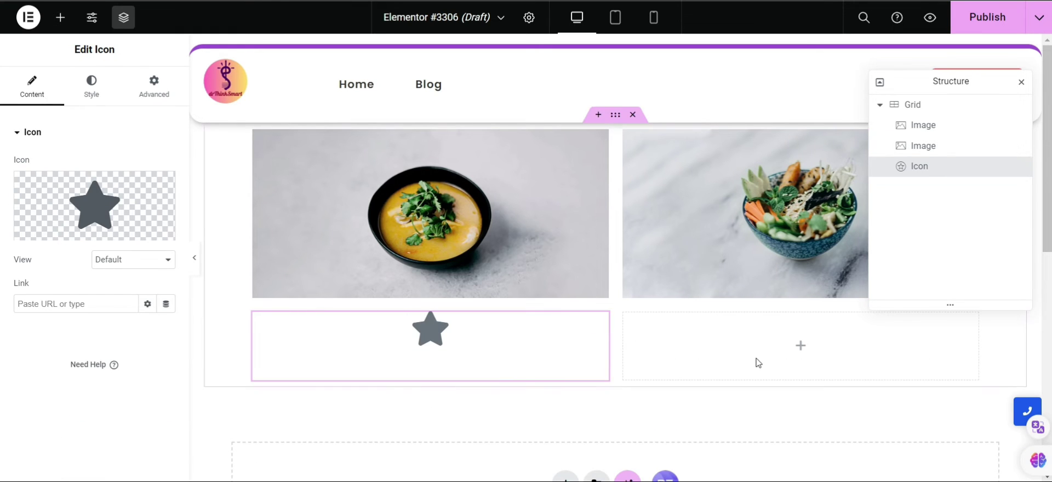
# Place a Heading widget in the empty grid cell beside the star icon
pyautogui.click(756, 358)
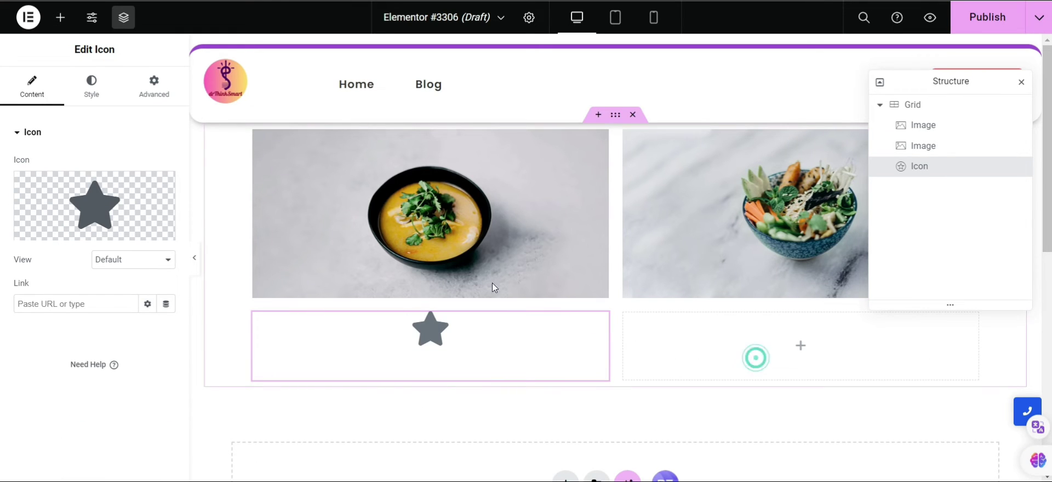
pyautogui.click(60, 21)
pyautogui.moveTo(49, 374); pyautogui.dragTo(732, 343)
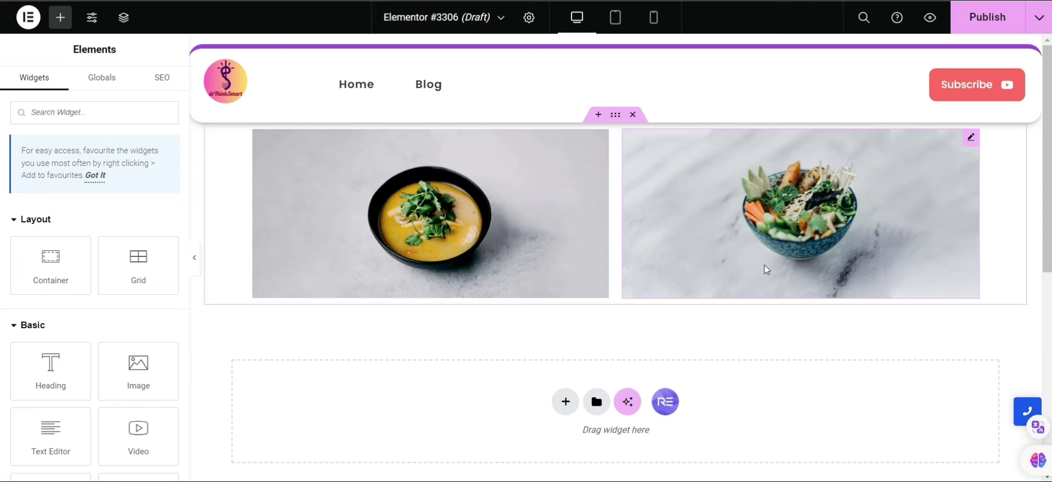
# Open the grid container's settings and turn the grid outline off and back on
pyautogui.click(616, 116)
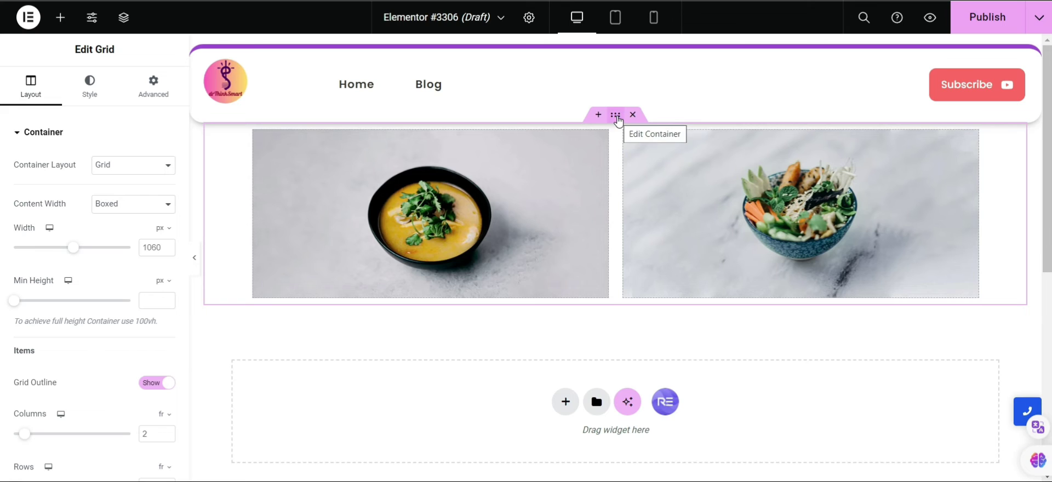
pyautogui.click(159, 384)
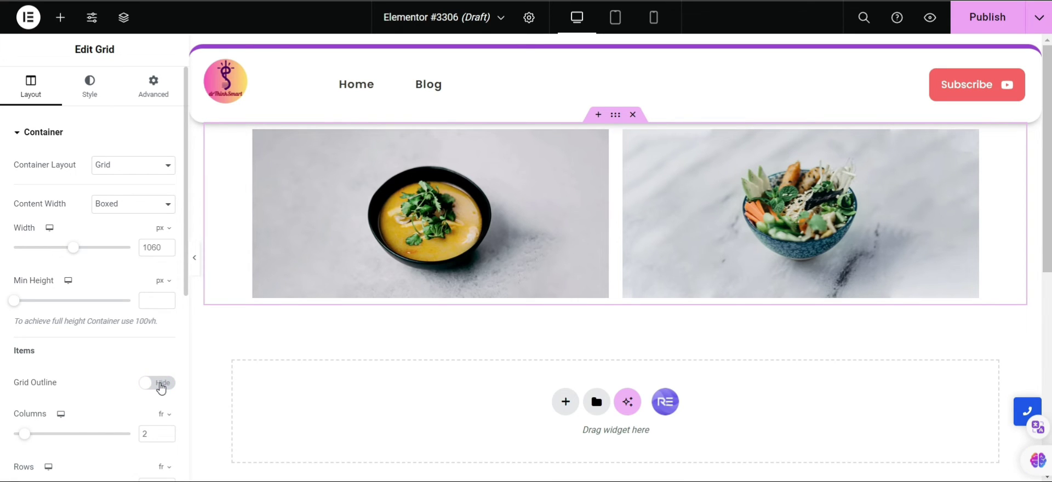
pyautogui.click(159, 384)
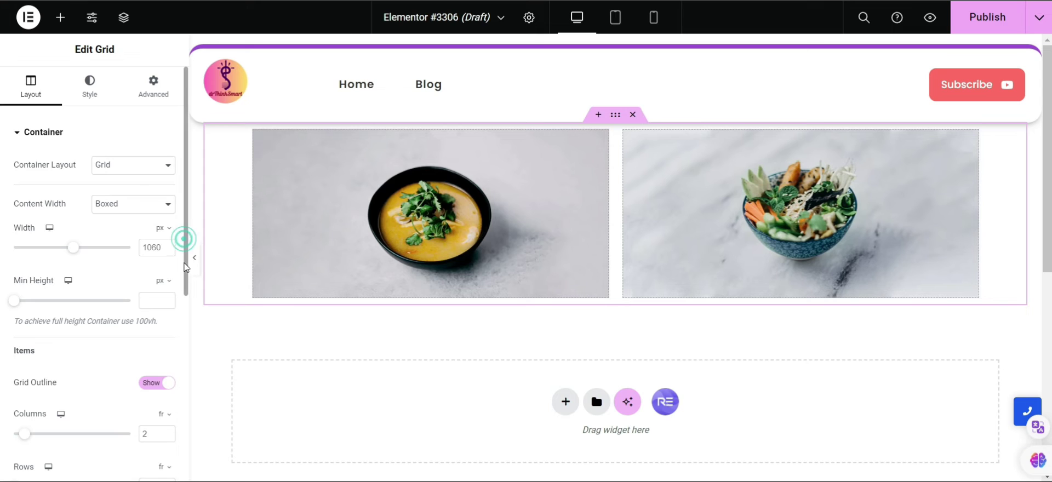
# Set the image grid to three columns and two rows
pyautogui.scroll(-2, 159, 307)
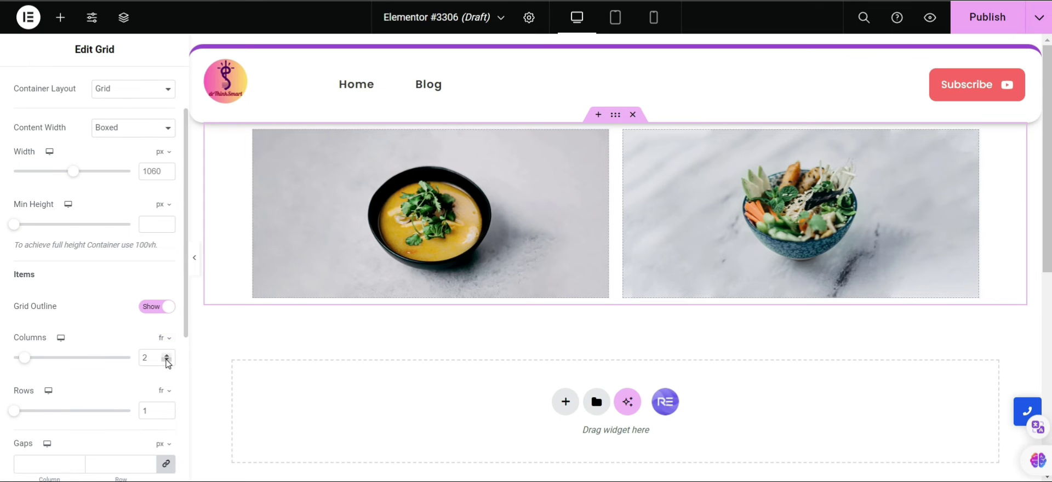
pyautogui.click(166, 358)
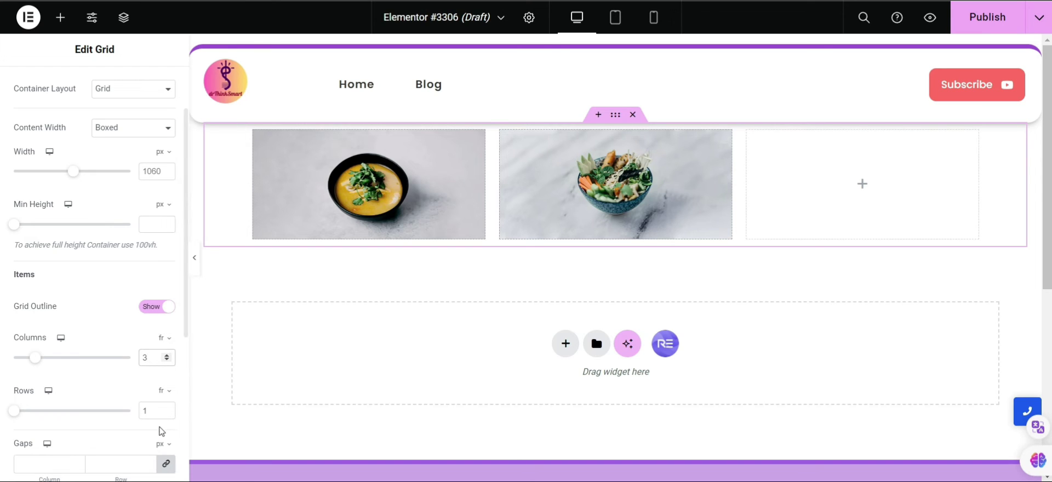
pyautogui.click(167, 408)
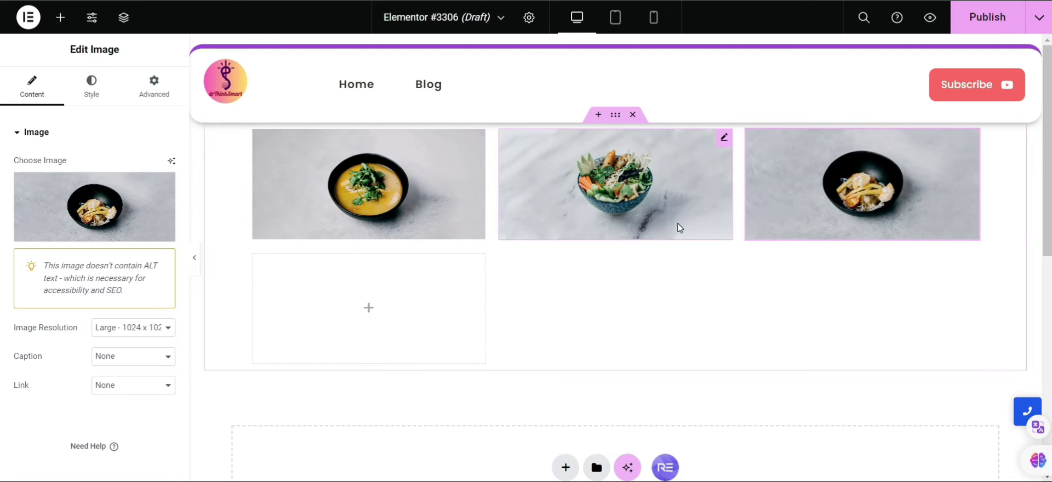
# Add a Heading widget in the first cell of the second grid row and title it "Grid 1"
pyautogui.click(369, 310)
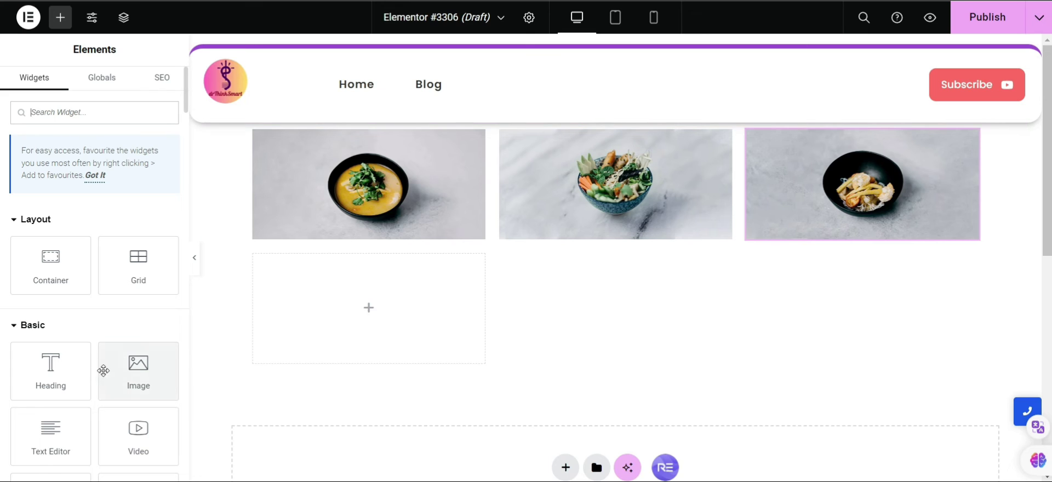
pyautogui.click(78, 369)
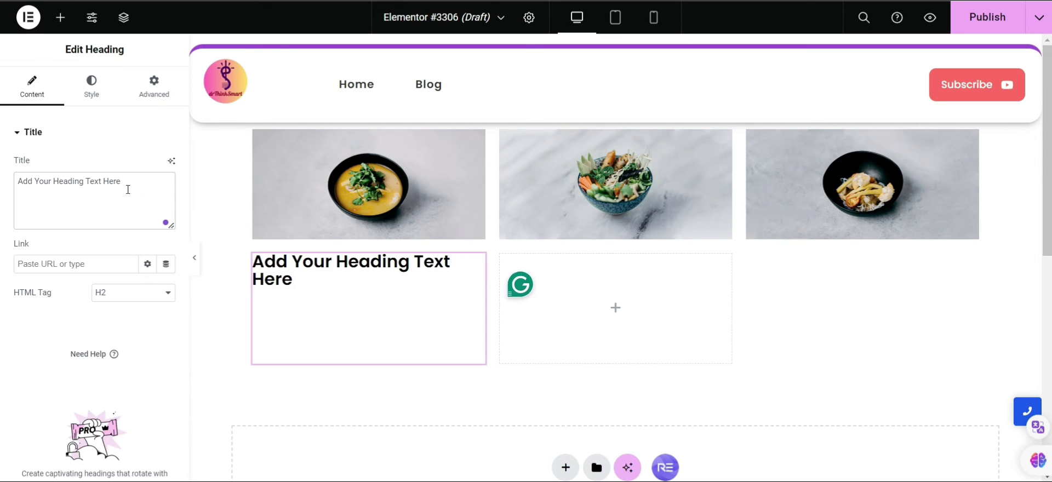
pyautogui.click(127, 189)
pyautogui.hotkey('ctrl', 'a')
pyautogui.write('Grid 1')
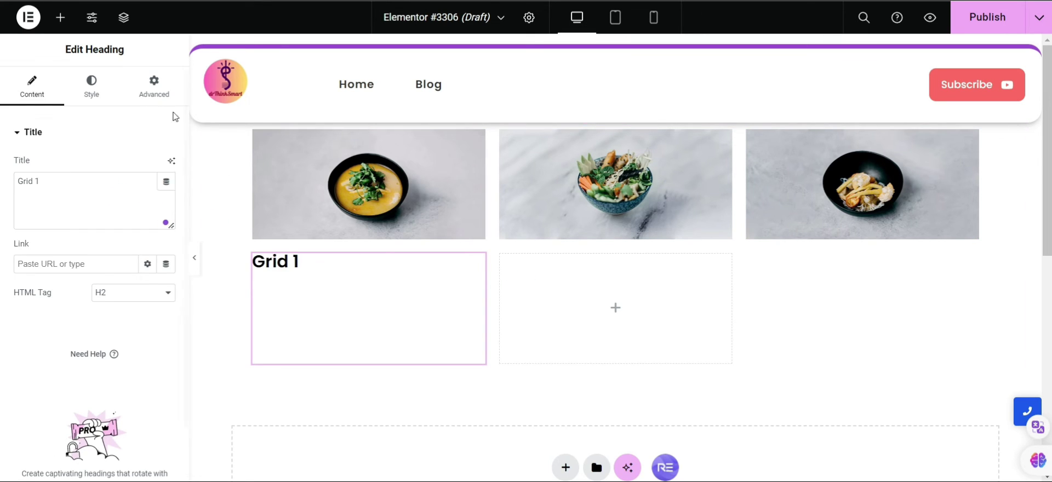
# Set the Grid 1 heading's padding to 50 px on all four sides
pyautogui.click(152, 91)
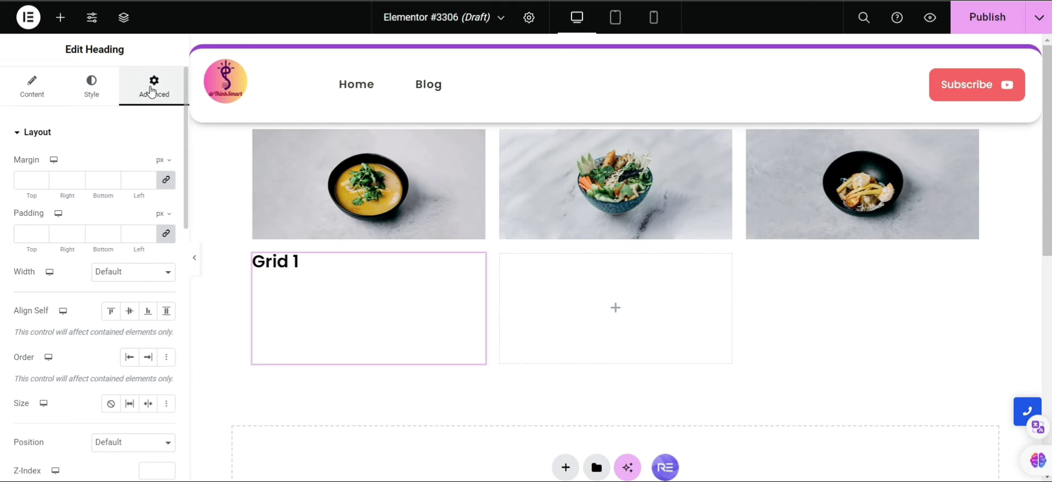
pyautogui.click(29, 234)
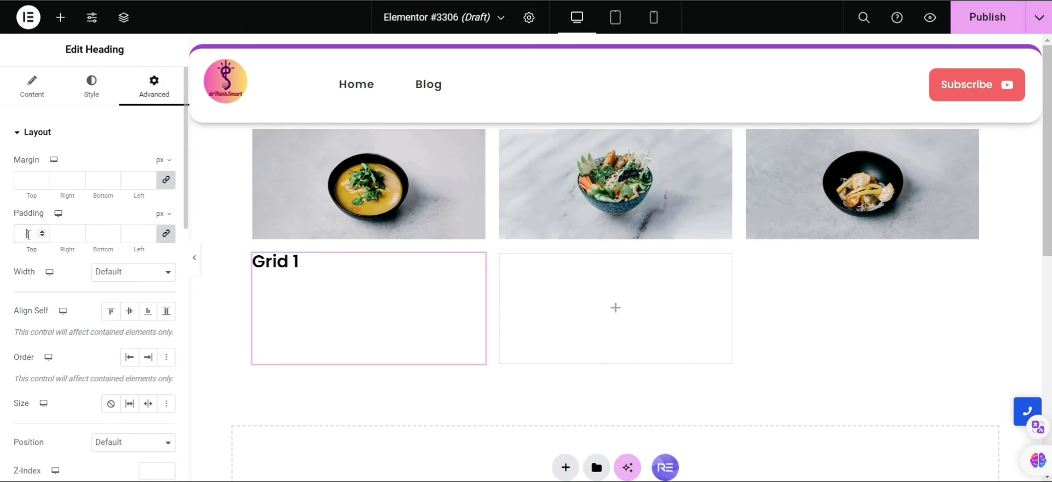
pyautogui.write('50')
pyautogui.click(376, 334)
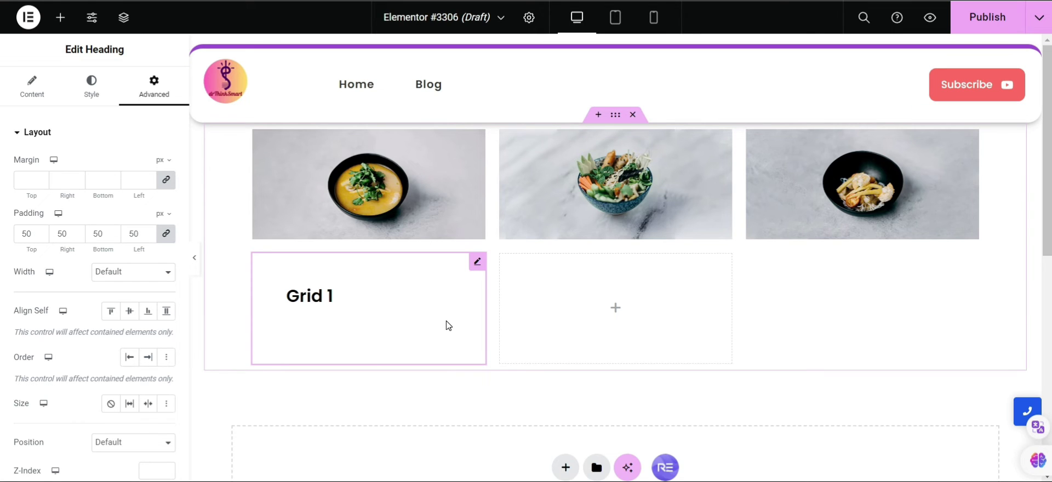
# Fill the Grid 1 heading's background with the Accent global colour
pyautogui.click(18, 136)
pyautogui.click(49, 232)
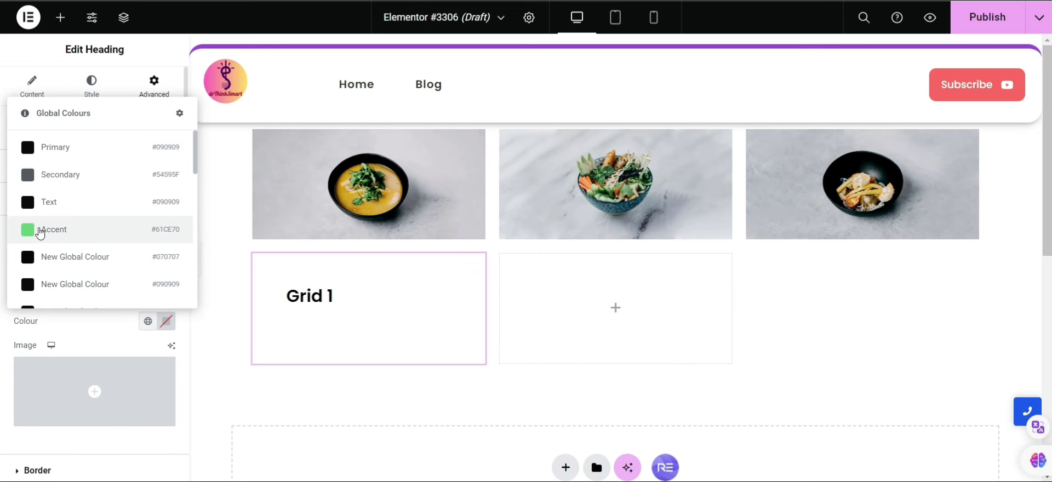
pyautogui.click(39, 229)
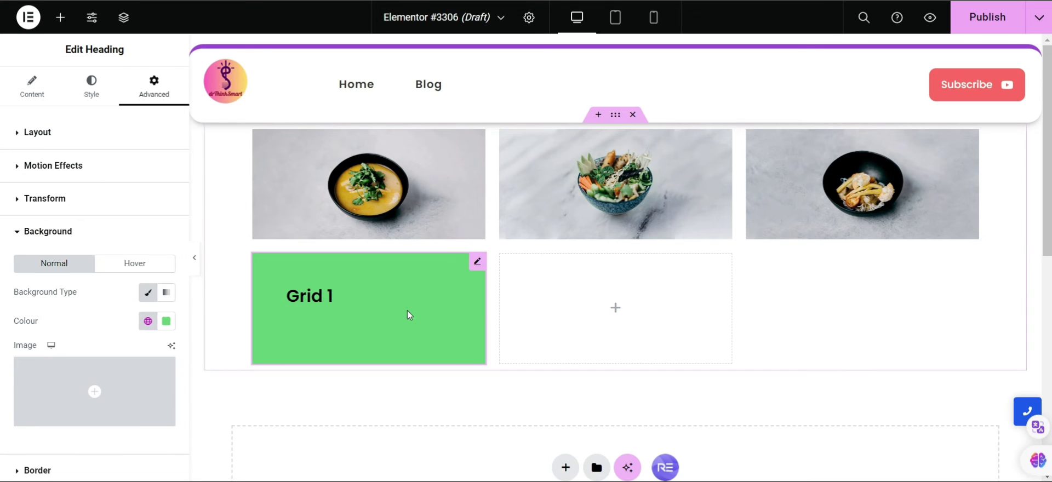
# Duplicate the Grid 1 heading as "Grid 2", with the New Item #4 global colour as its background
pyautogui.rightClick(407, 311)
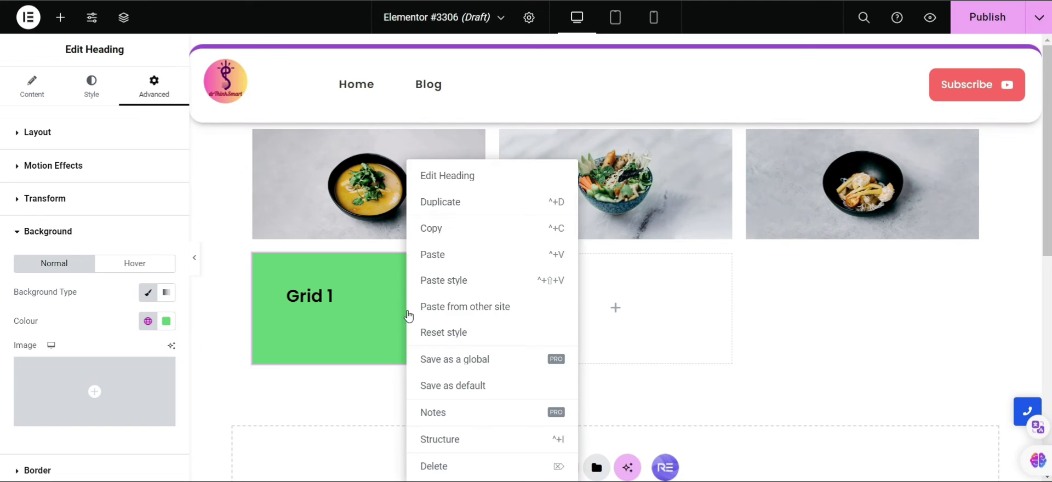
pyautogui.click(447, 205)
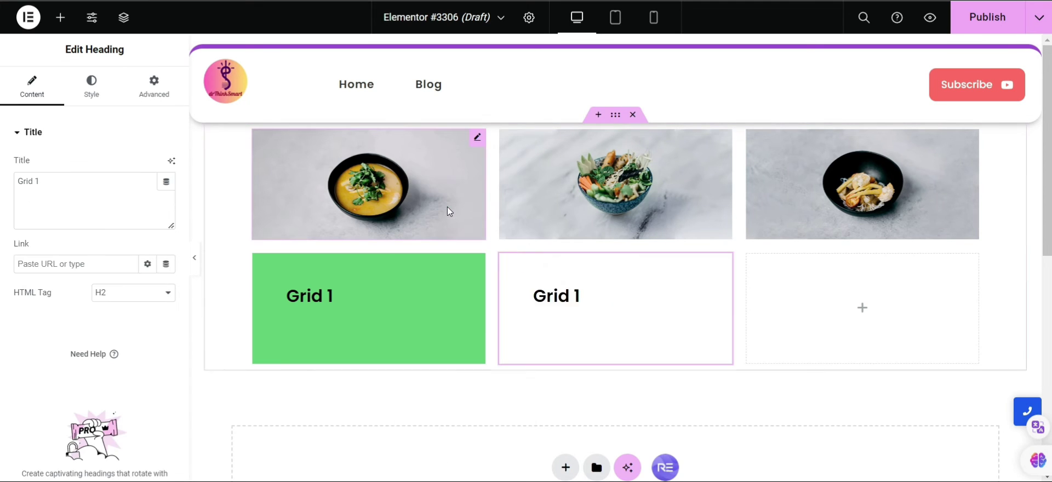
pyautogui.click(617, 301)
pyautogui.press('BackSpace')
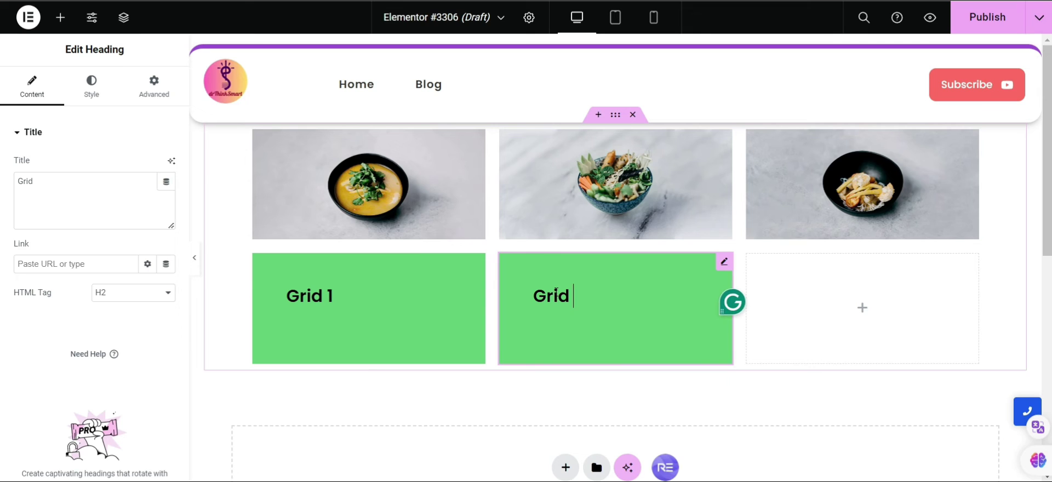
pyautogui.write('2')
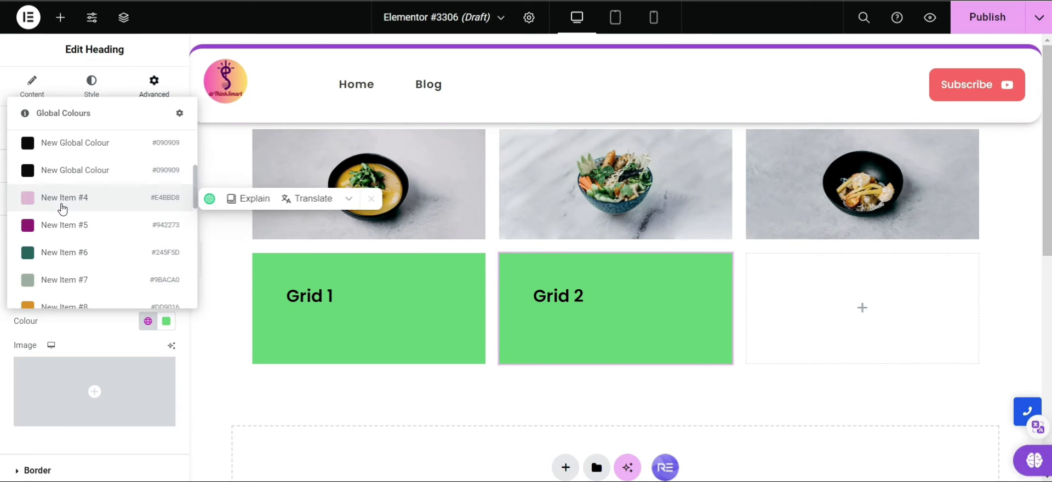
pyautogui.click(62, 200)
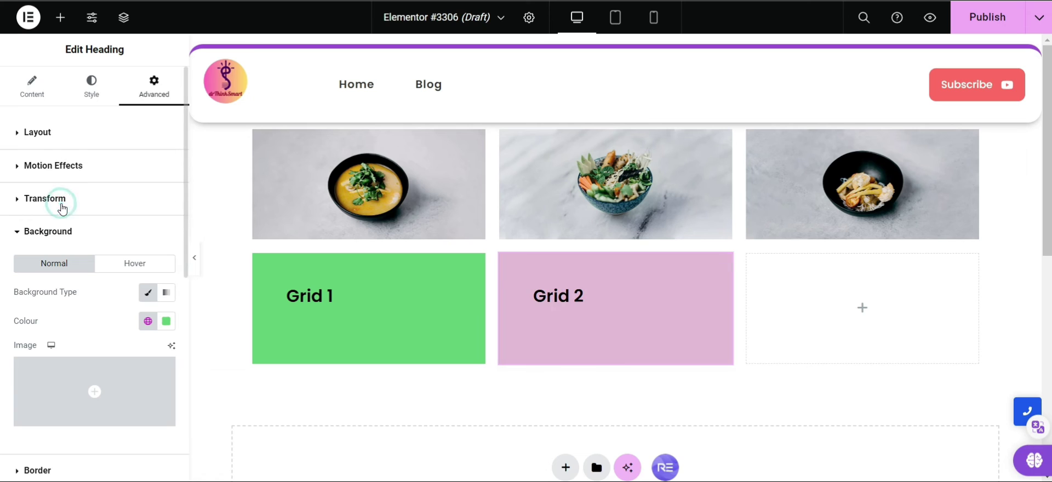
# Duplicate the pink Grid 2 heading into the third cell and retitle the copy "Grid 3"
pyautogui.rightClick(622, 308)
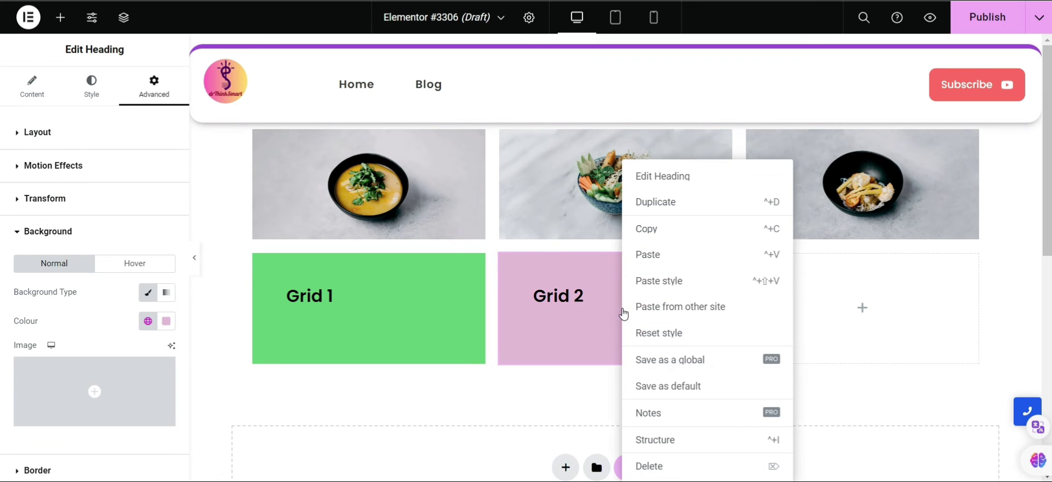
pyautogui.click(660, 198)
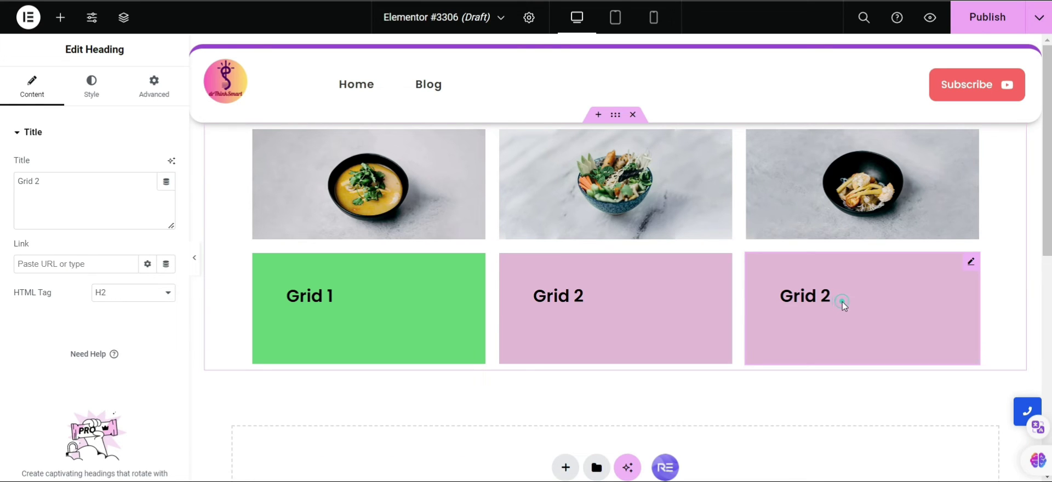
pyautogui.click(842, 302)
pyautogui.press('BackSpace')
pyautogui.write('3')
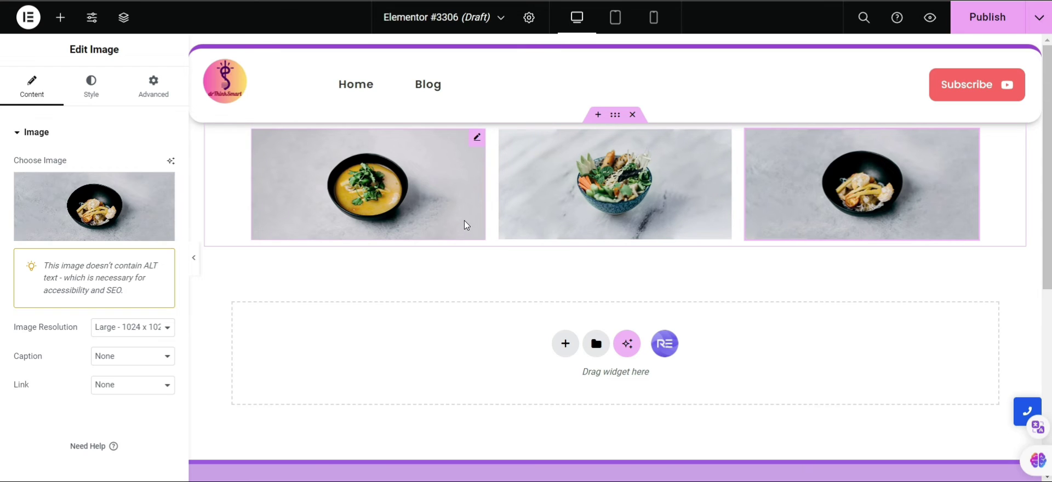
# Switch the image grid's columns to custom units and define them as 1fr 2fr 1fr
pyautogui.click(616, 117)
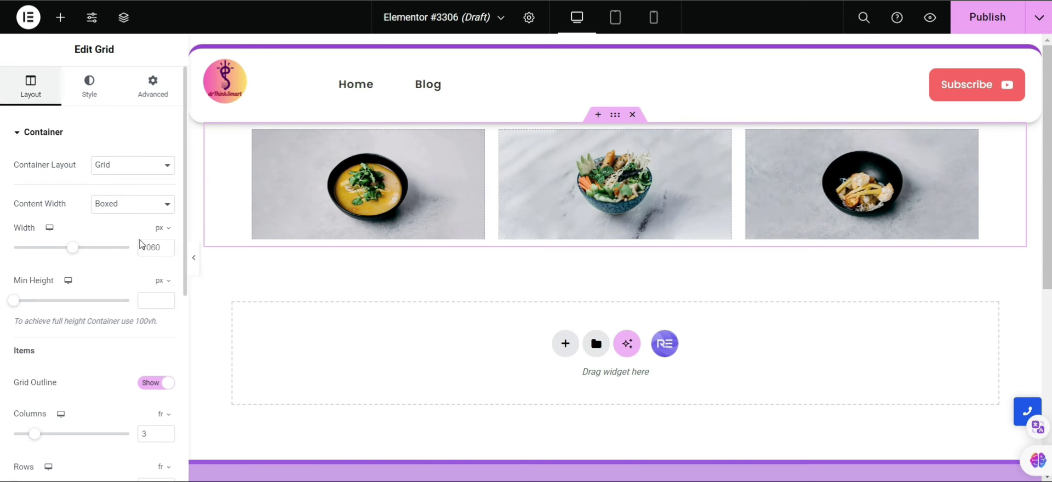
pyautogui.click(161, 420)
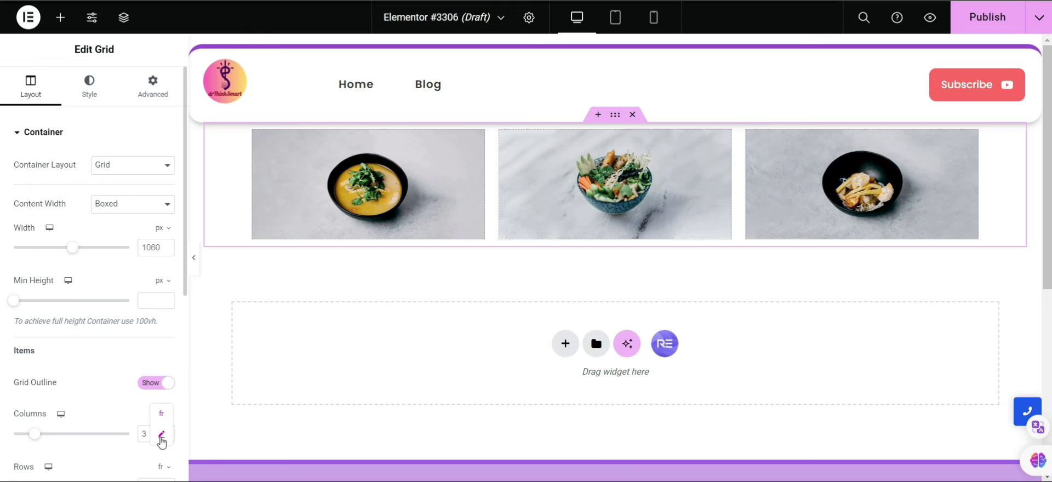
pyautogui.click(161, 436)
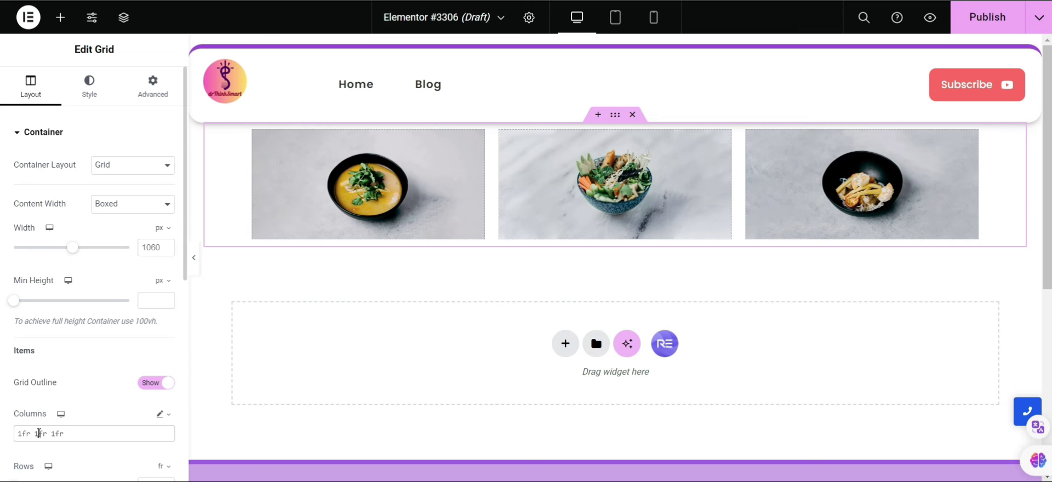
pyautogui.doubleClick(39, 433)
pyautogui.write('2fr')
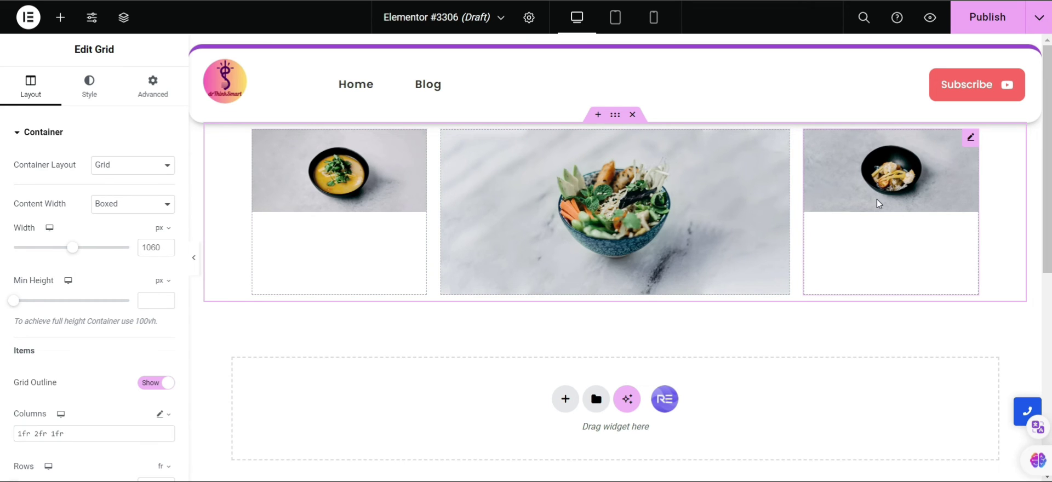
# Add a new grid container with the two-column, one-row structure below the image grid
pyautogui.click(566, 399)
pyautogui.click(659, 441)
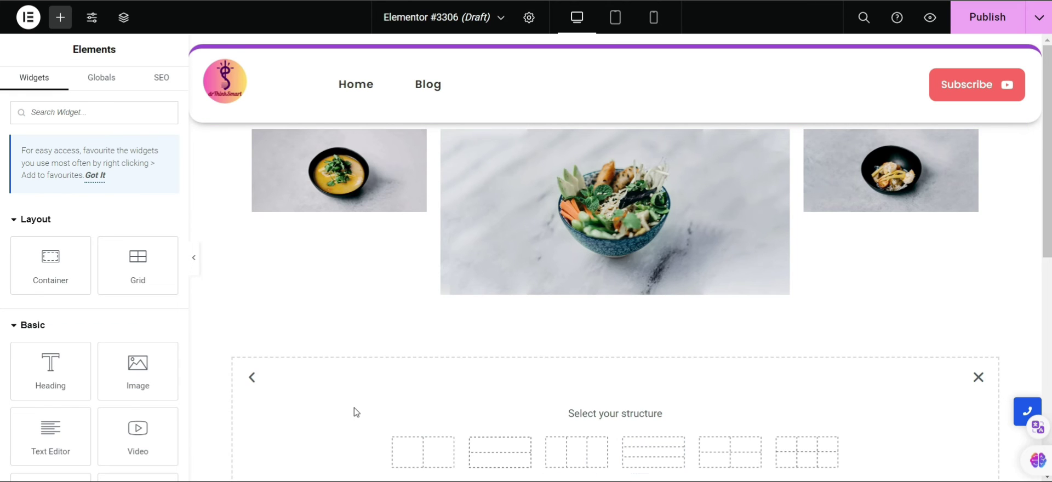
pyautogui.click(415, 450)
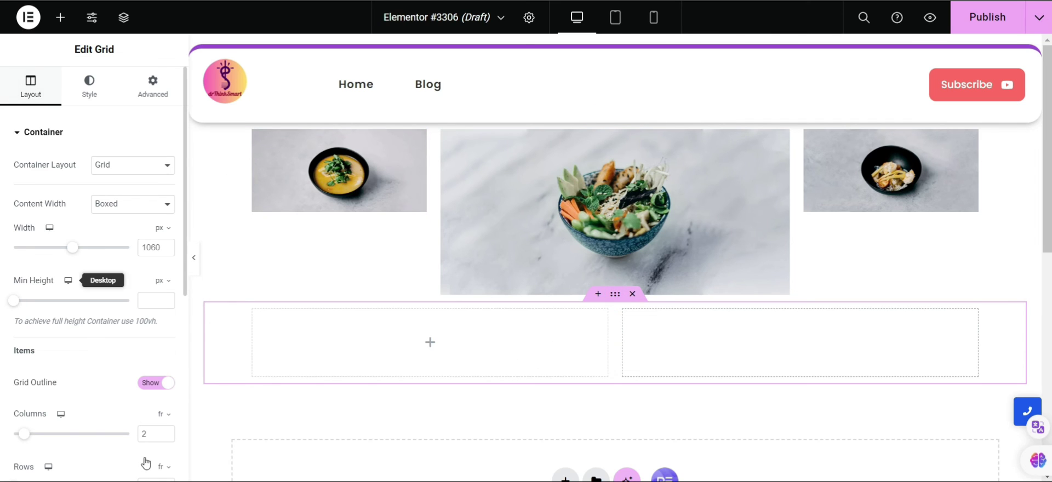
# Switch the new two-column grid's columns to custom units and define them as 1fr 2fr
pyautogui.click(165, 419)
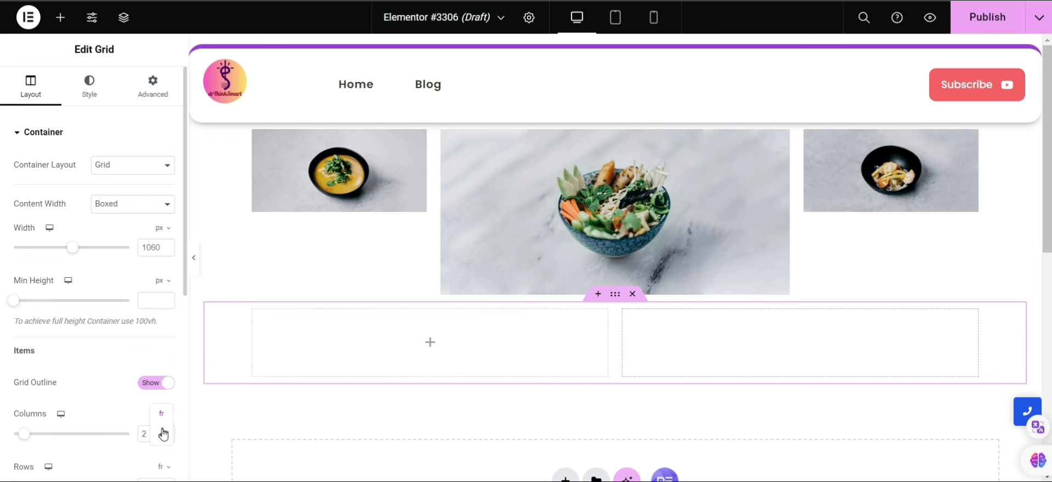
pyautogui.click(162, 437)
pyautogui.scroll(-6, 33, 101)
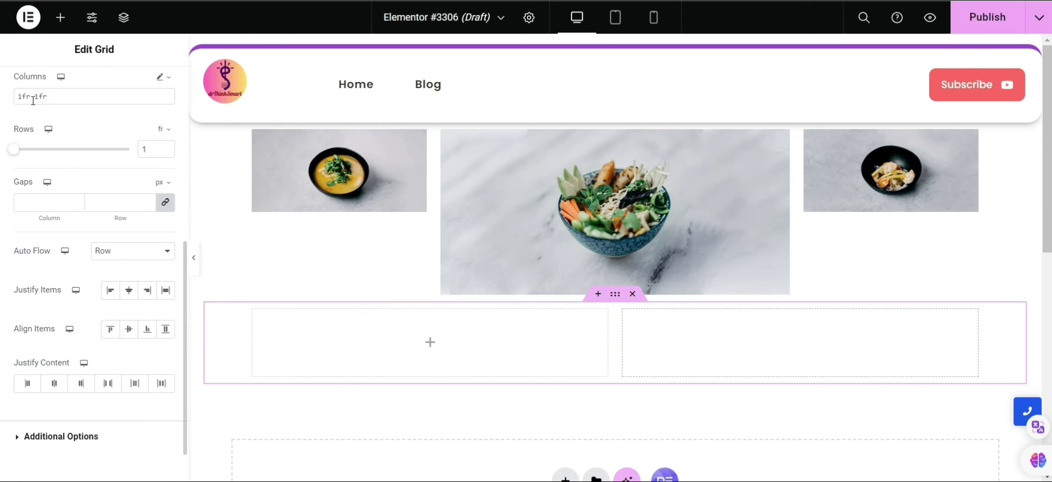
pyautogui.click(39, 96)
pyautogui.press('BackSpace')
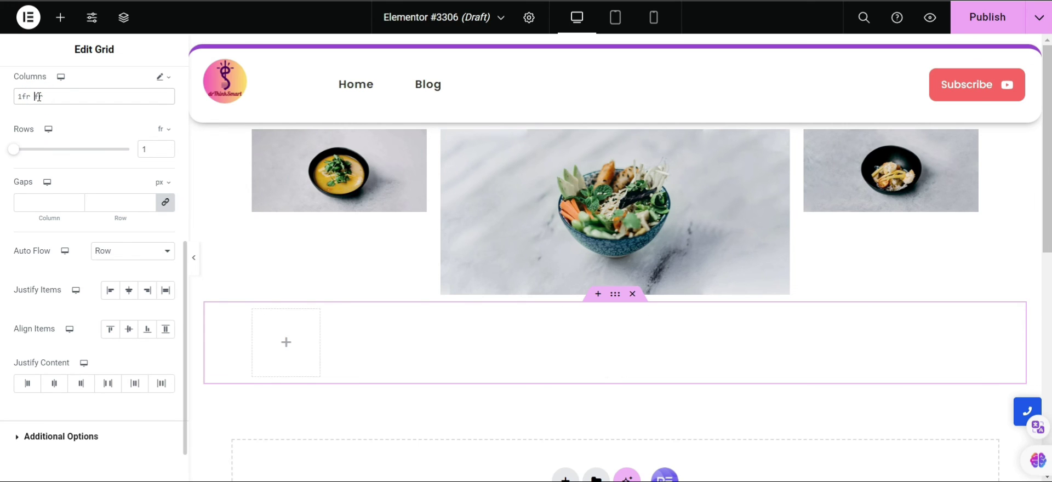
pyautogui.write('2')
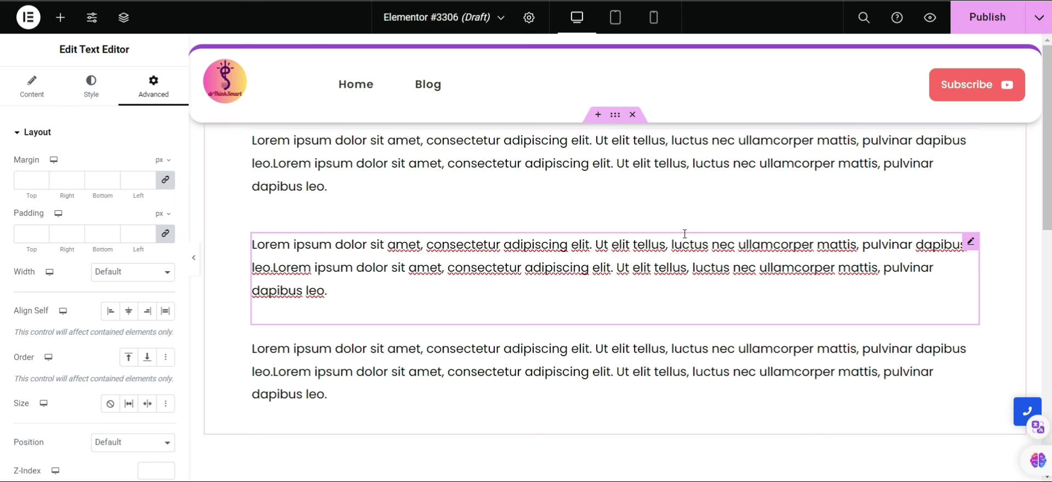
# Add the rule ".elementor-widget-text-editor p:last-child{ margin-bottom:0px;}" to the first text widget's Royal Addons custom CSS
pyautogui.click(366, 182)
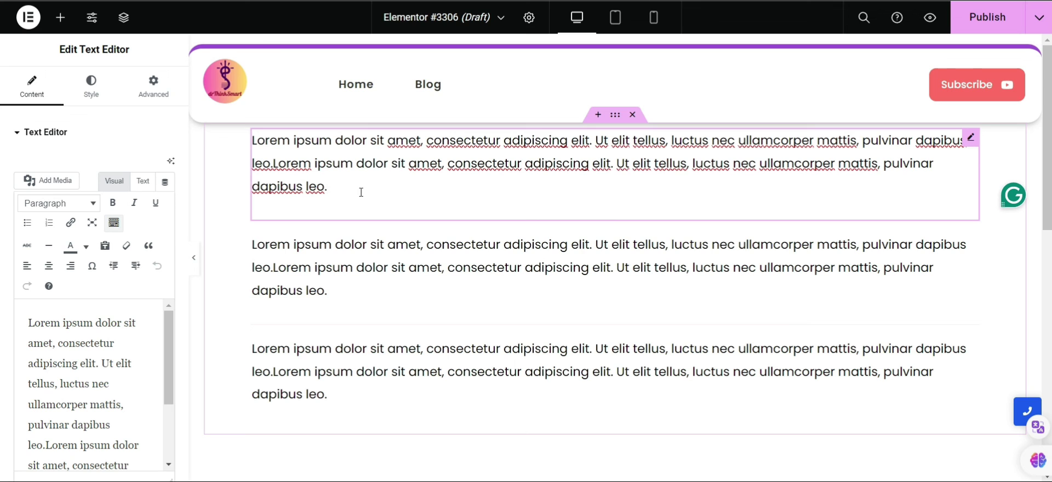
pyautogui.click(153, 87)
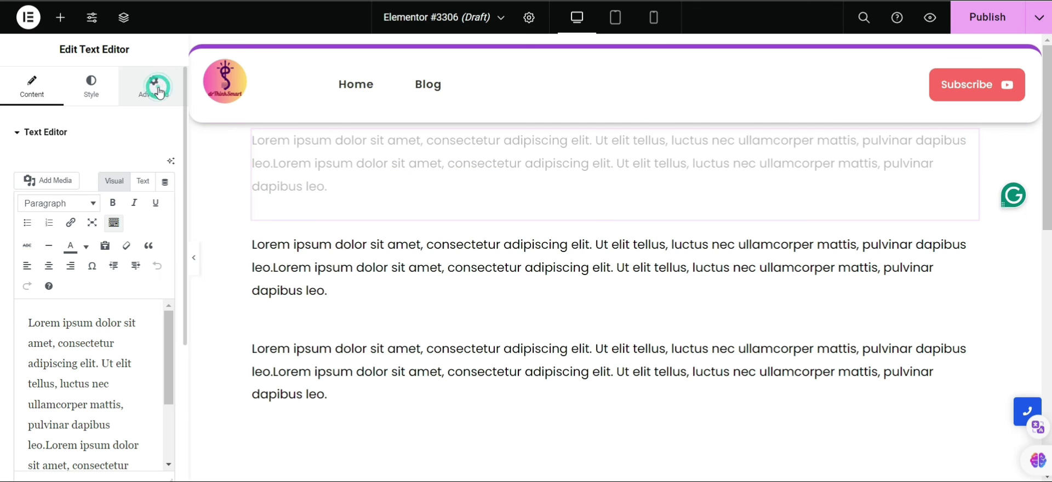
pyautogui.scroll(-3, 184, 239)
pyautogui.moveTo(184, 239); pyautogui.dragTo(189, 405)
pyautogui.click(103, 383)
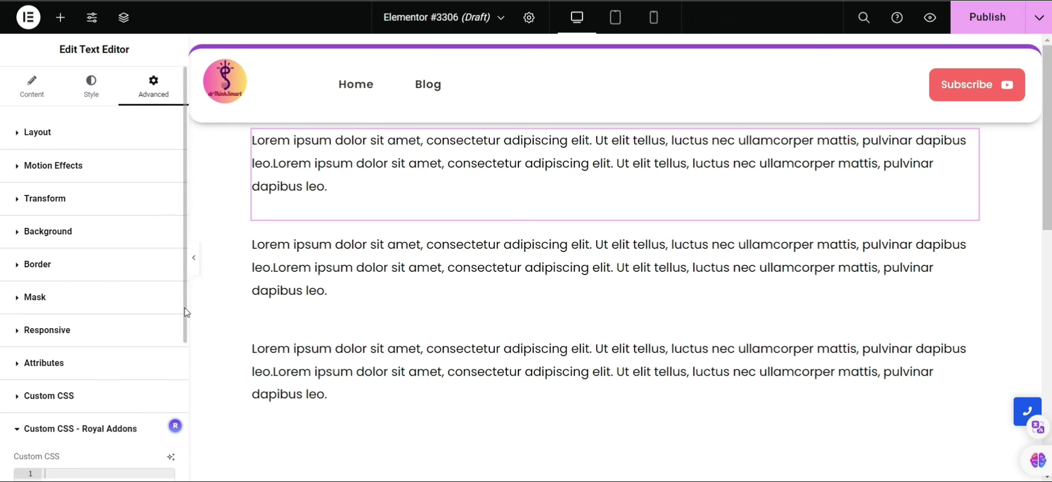
pyautogui.moveTo(184, 310); pyautogui.dragTo(187, 373)
pyautogui.click(140, 367)
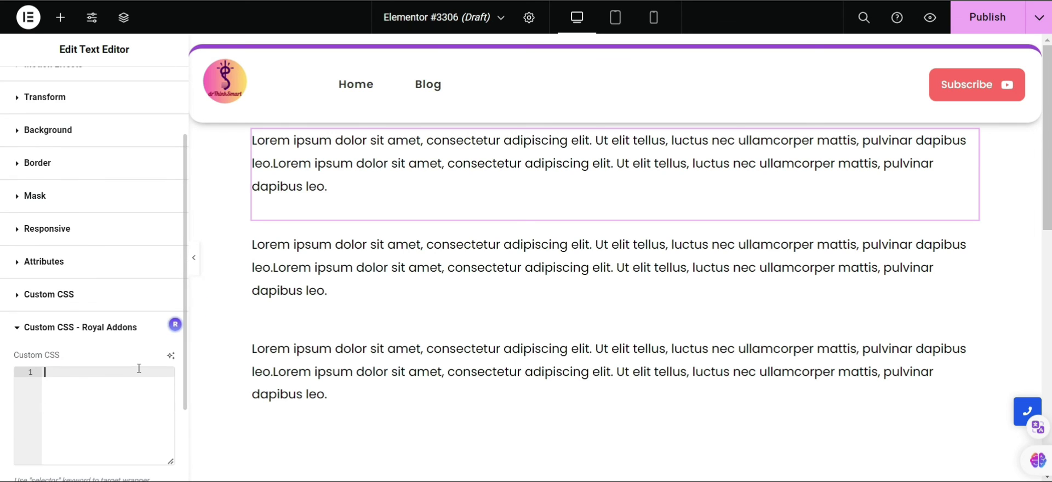
pyautogui.write('.elementor-widget-text-editor p:last-child{ margin-bottom:0px;}')
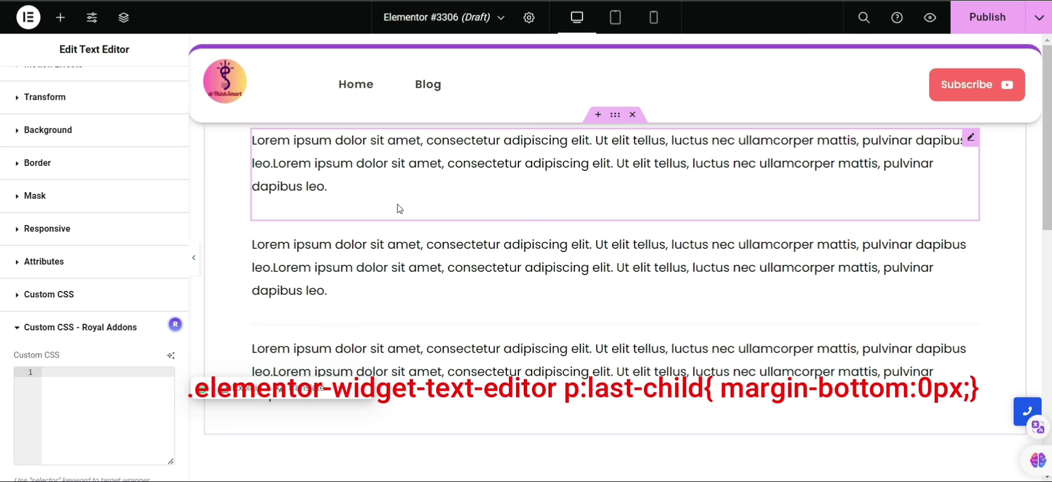
pyautogui.click(170, 389)
pyautogui.write('.elementor-widget-text-editor p:last-child{ margin-bottom:0px;}')
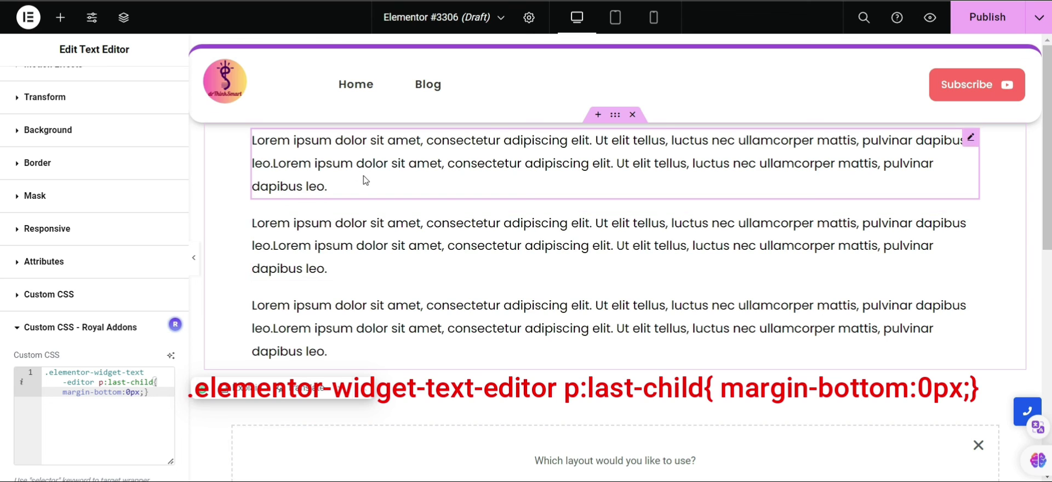
# Undo and redo the custom CSS rule to compare the spacing between the three text widgets
pyautogui.hotkey('ctrl', 'z')
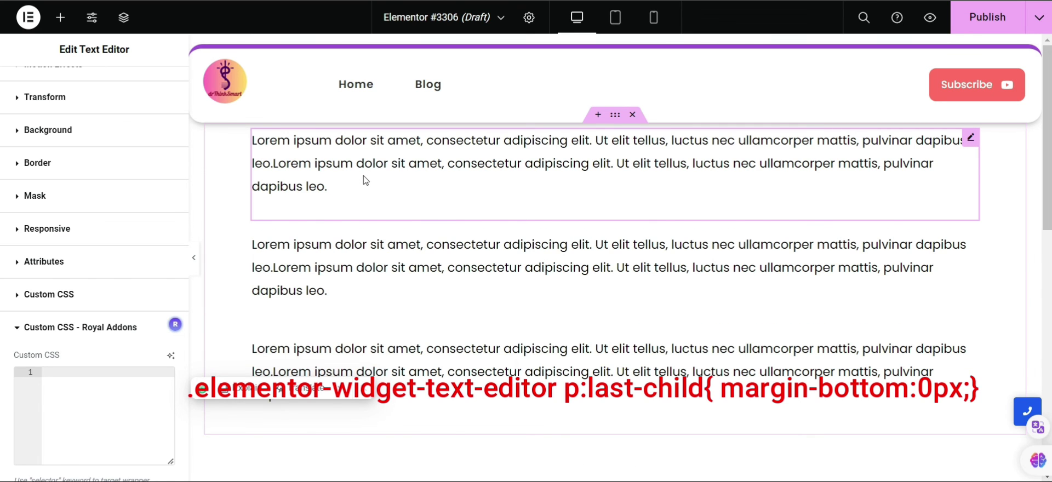
pyautogui.hotkey('ctrl', 'shift', 'z')
pyautogui.click(400, 268)
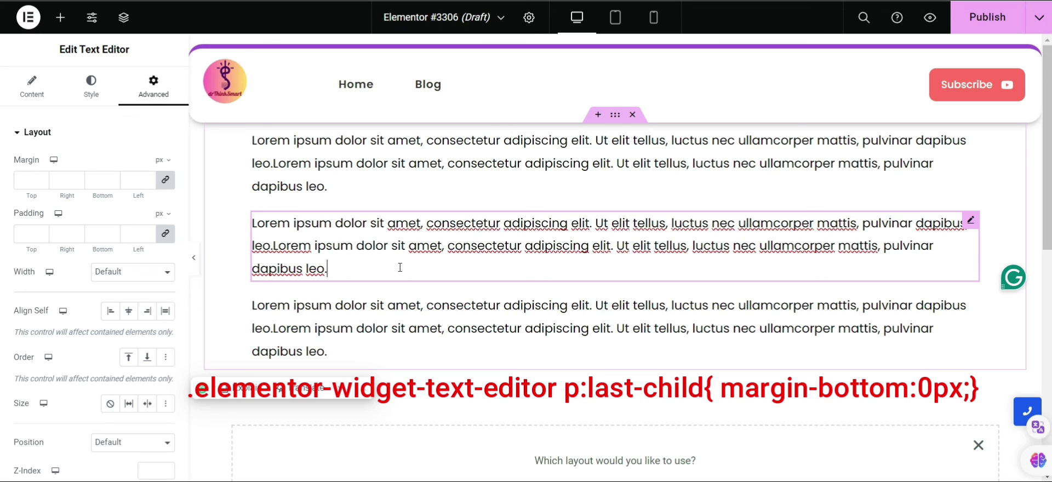
pyautogui.click(838, 92)
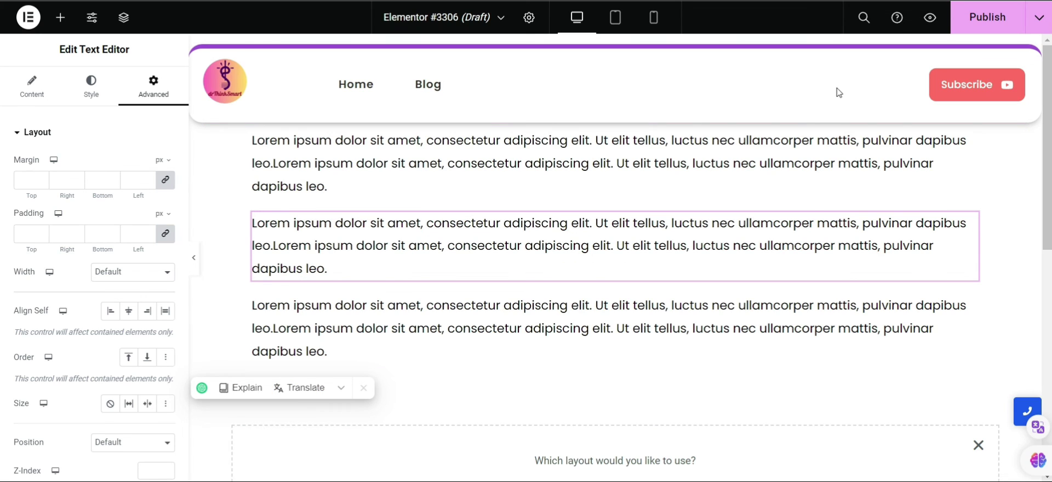